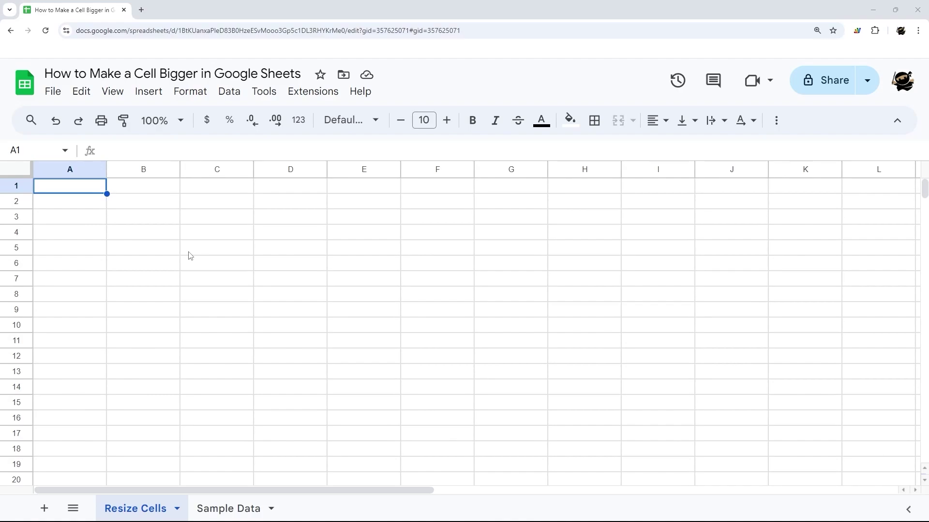
- Resize column B to 250 pixels wide
right_click(144, 172)
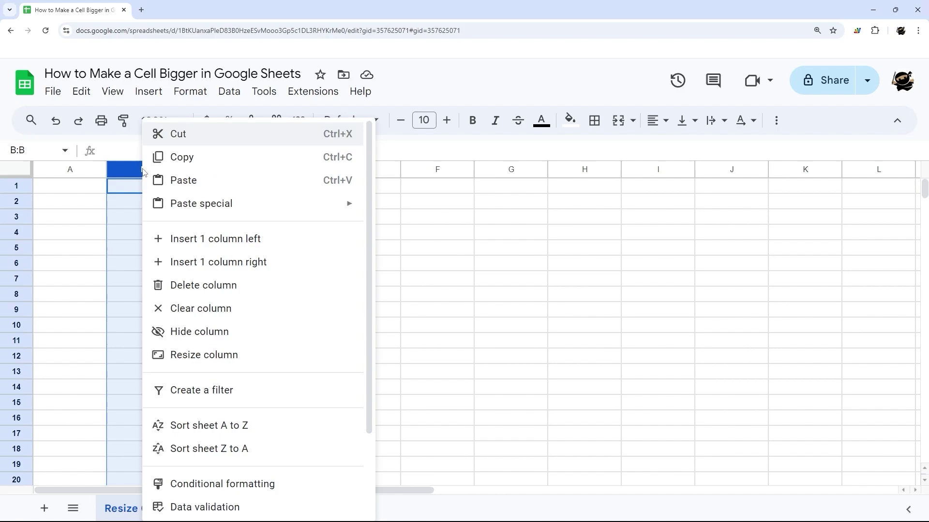
click(199, 357)
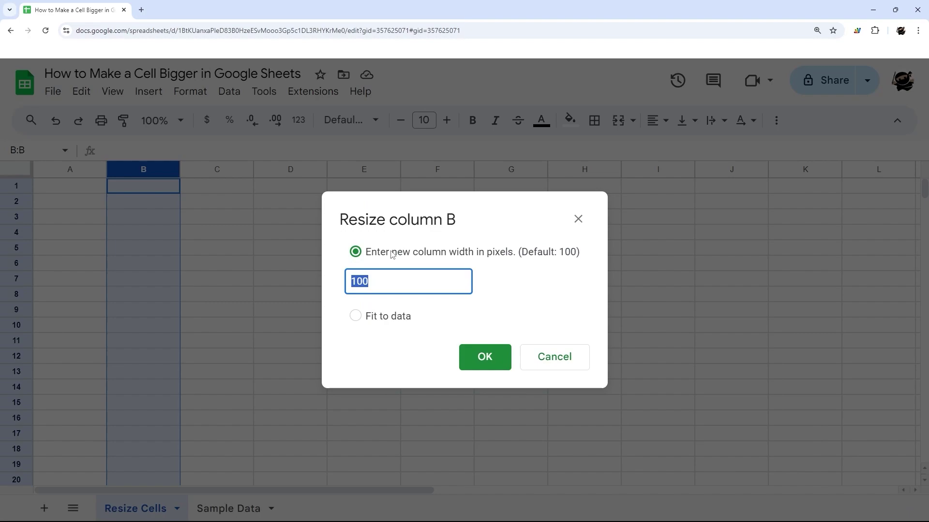
text(250)
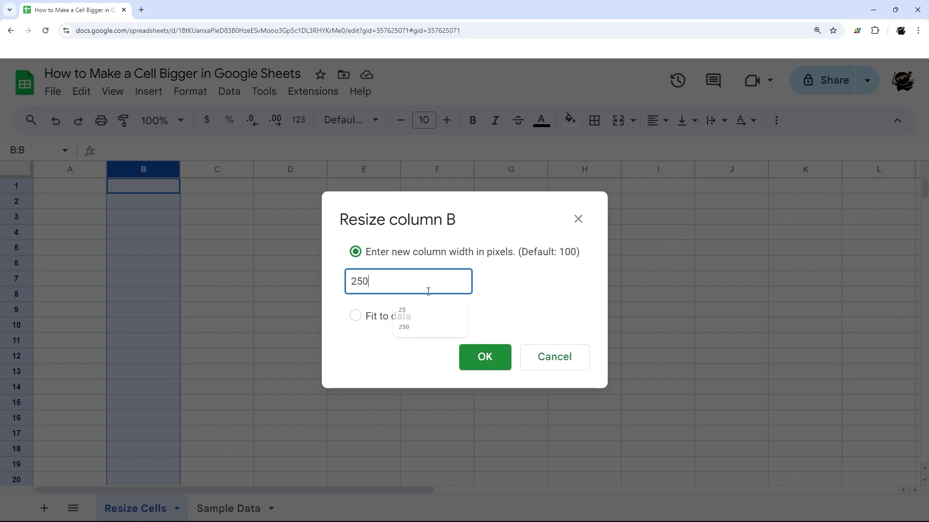
key(Return)
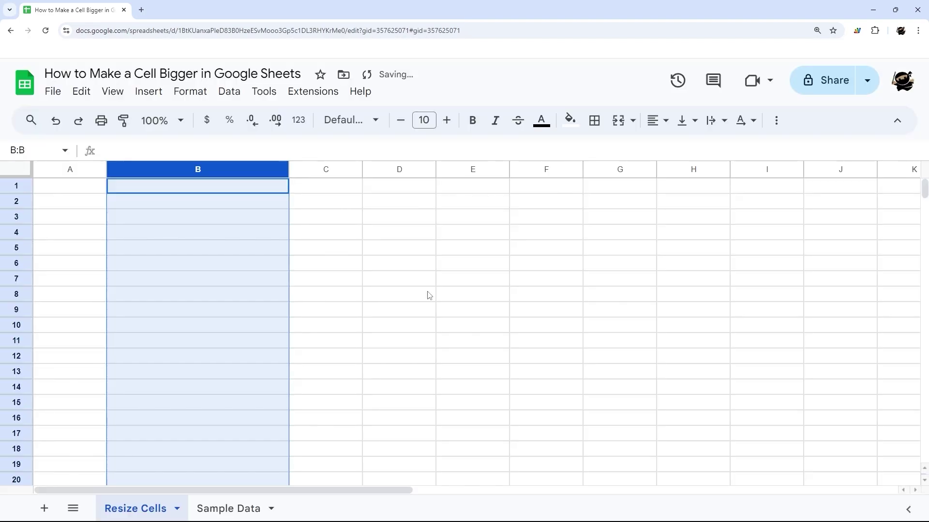
- Reopen column B's width setting to confirm the 250 value, then cancel without changes
right_click(222, 170)
click(281, 355)
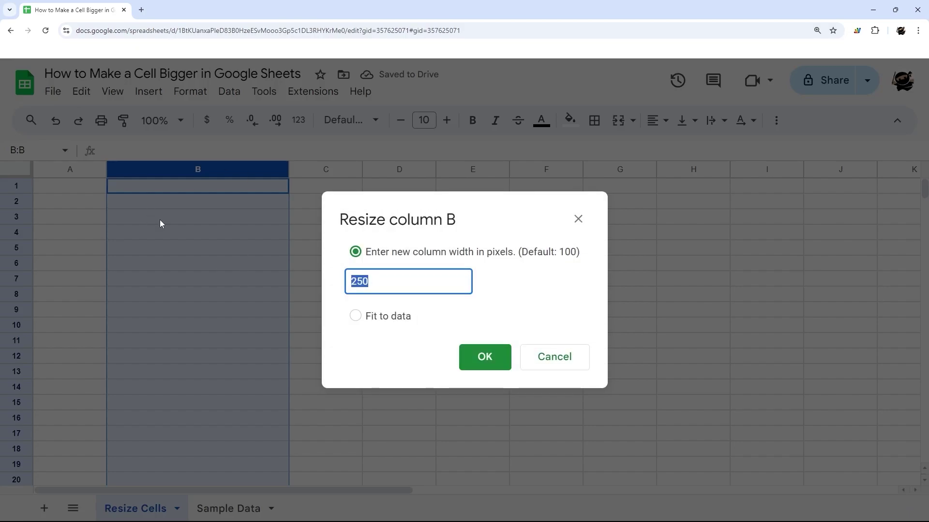
click(571, 363)
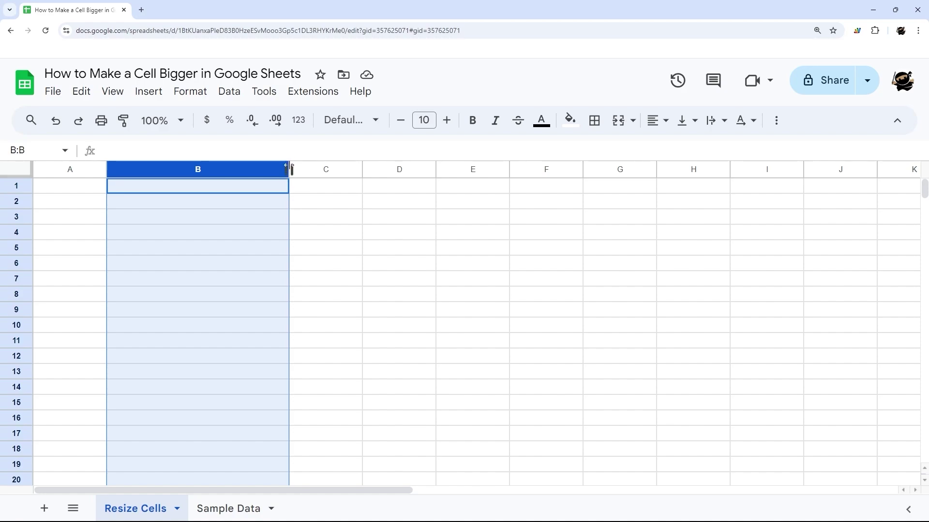
- Drag column B's right border back until it is just under the default column width
drag(289, 169, 197, 169)
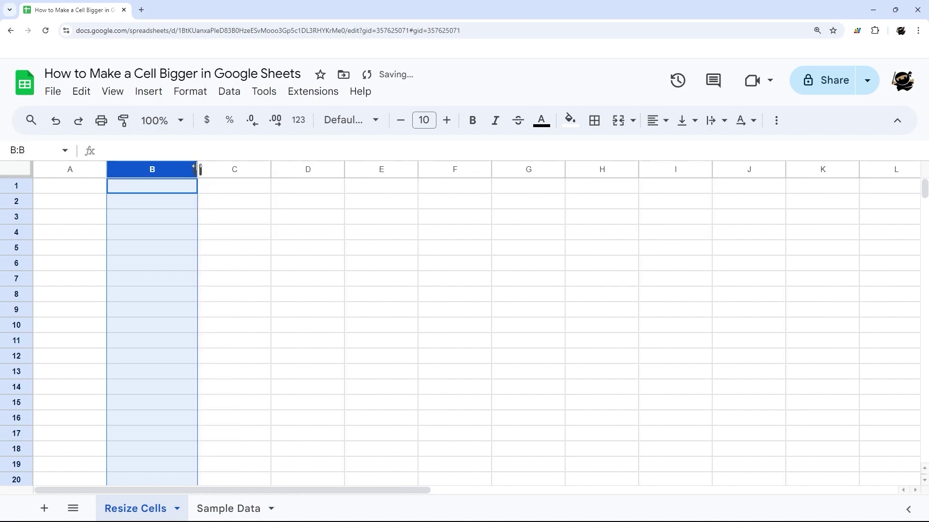
drag(409, 169, 170, 167)
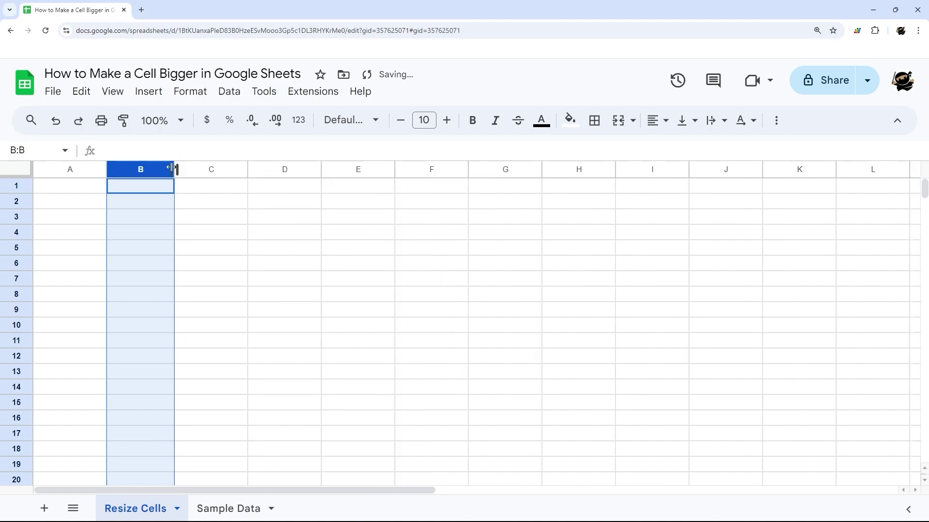
click(15, 202)
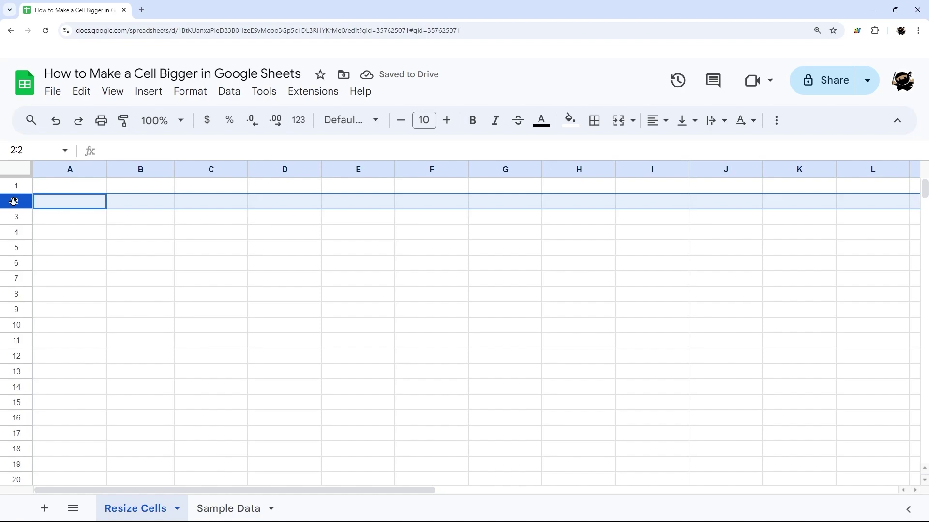
right_click(14, 202)
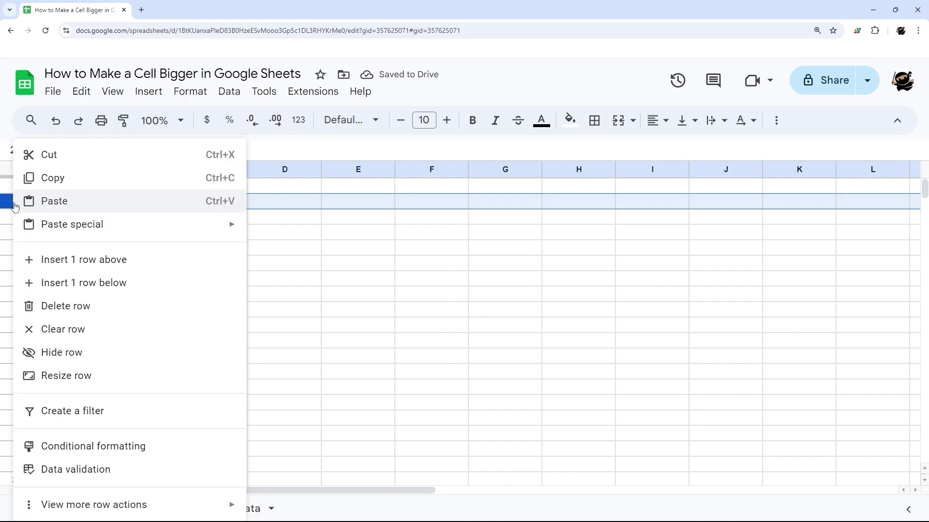
click(72, 383)
click(392, 252)
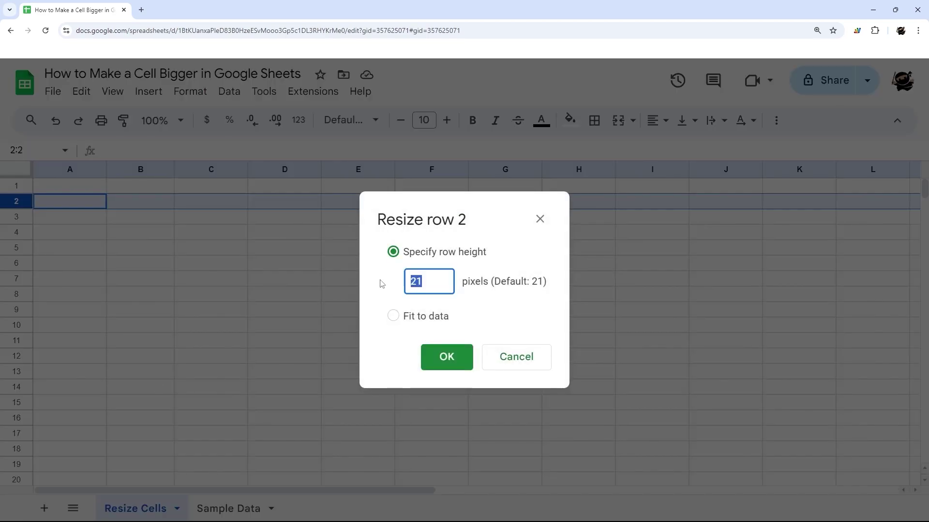
text(50)
key(Return)
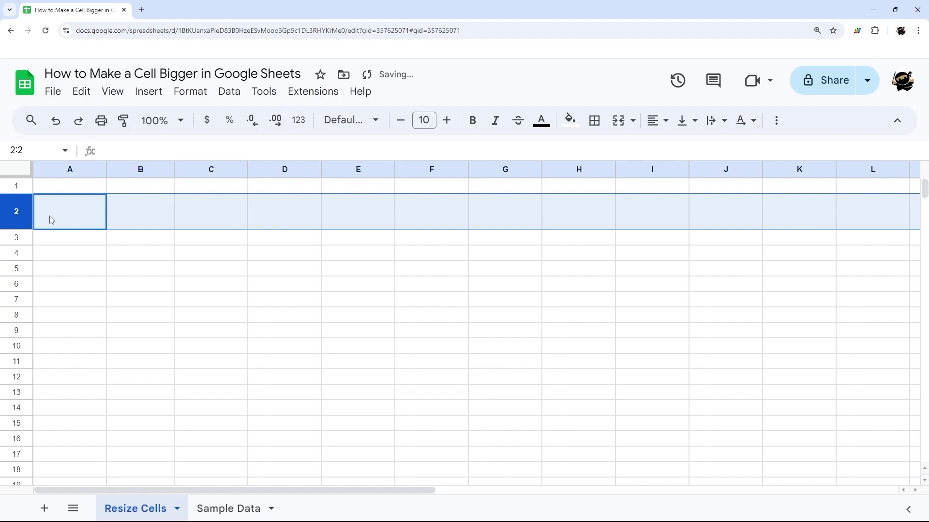
right_click(19, 208)
click(84, 379)
text(250)
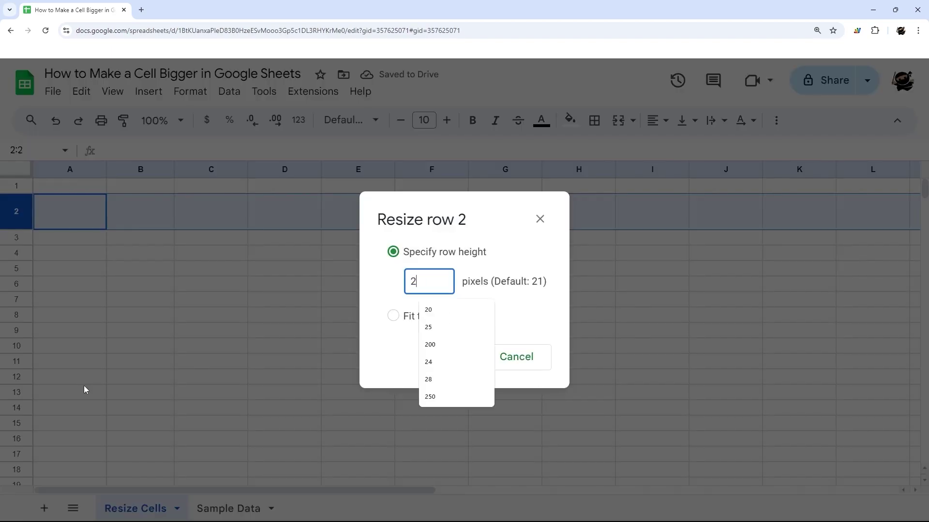
key(Return)
key(ctrl+z)
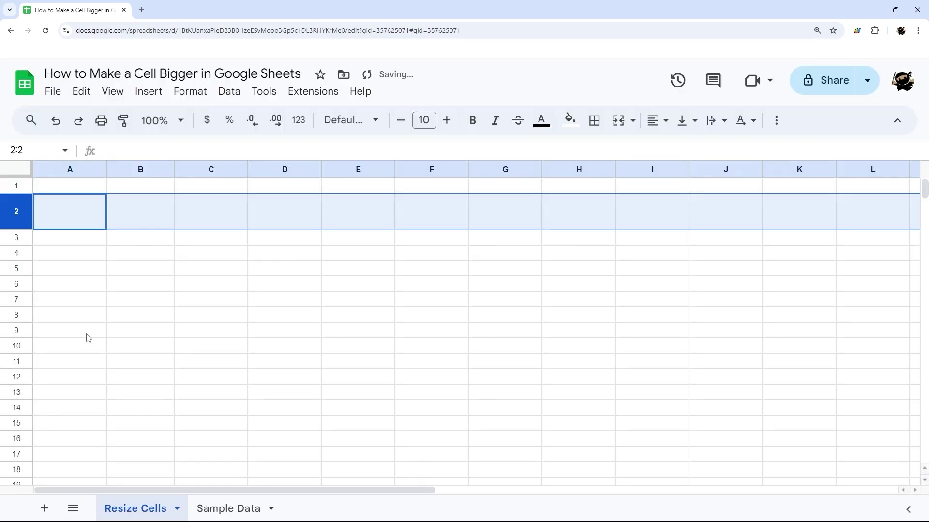
key(ctrl+z)
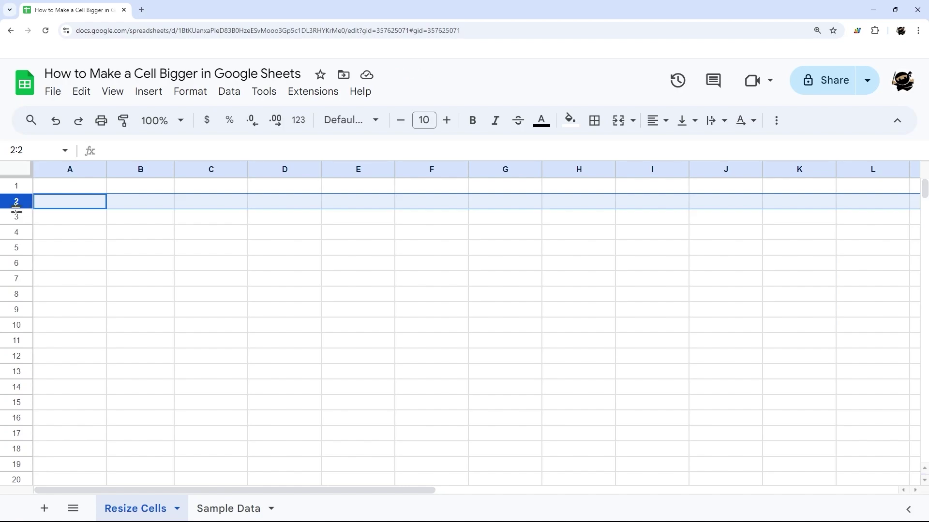
drag(16, 210, 17, 286)
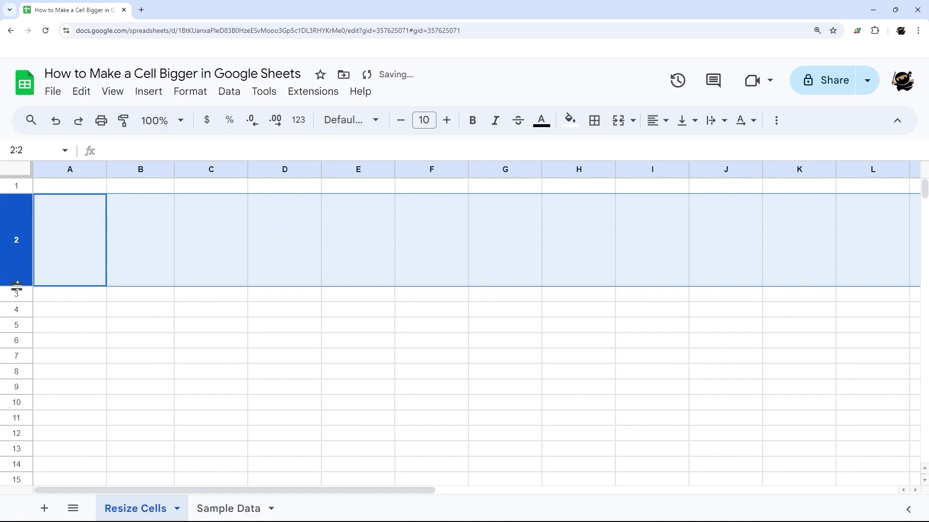
key(ctrl+z)
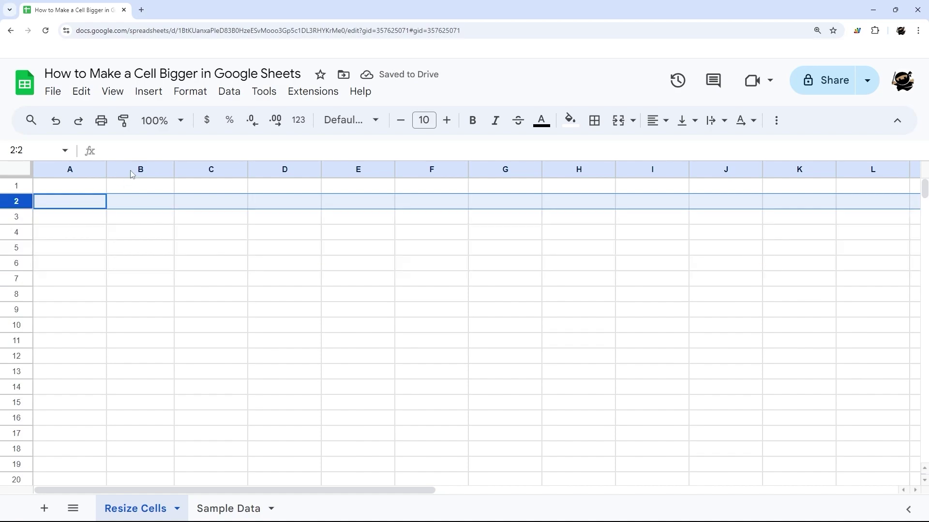
drag(84, 174, 588, 167)
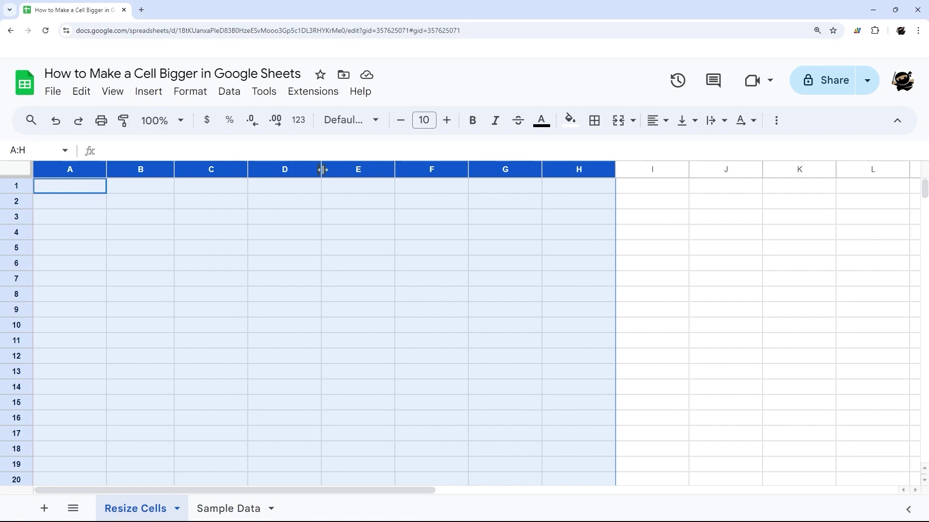
drag(321, 170, 363, 170)
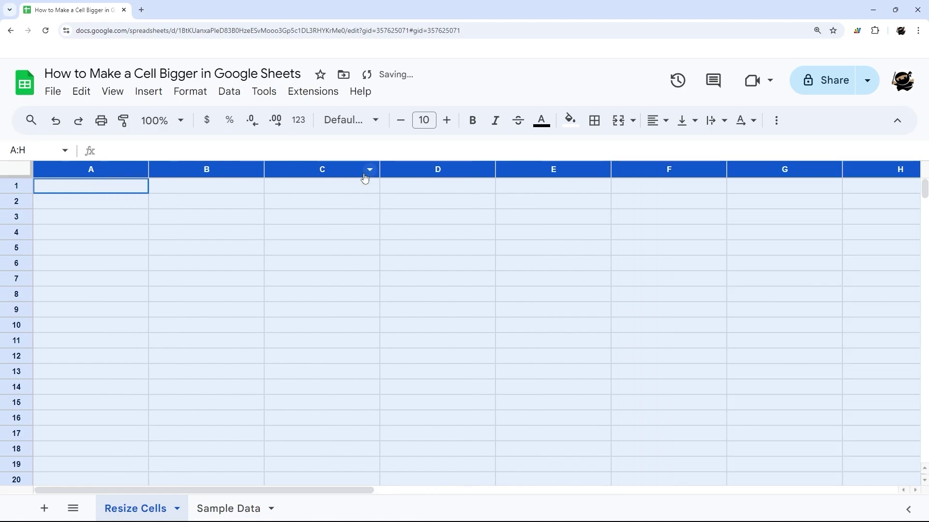
key(ctrl+z)
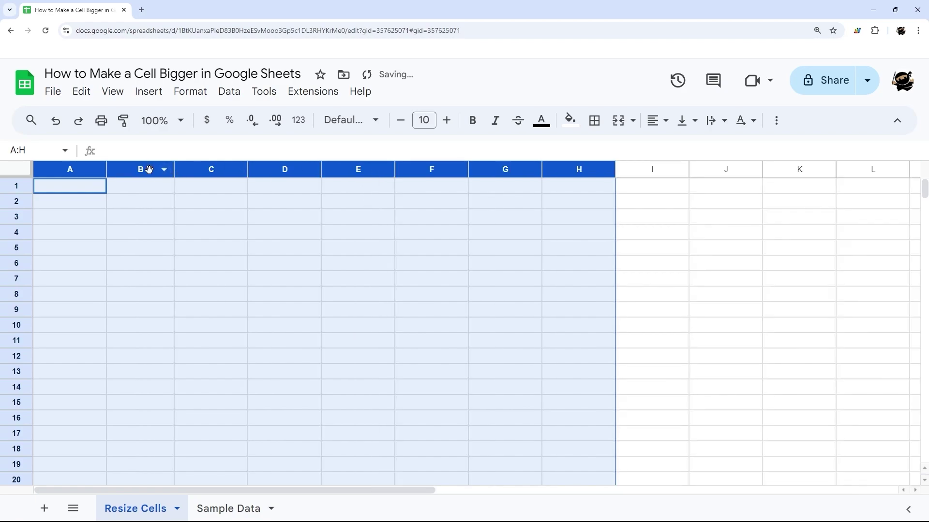
right_click(149, 169)
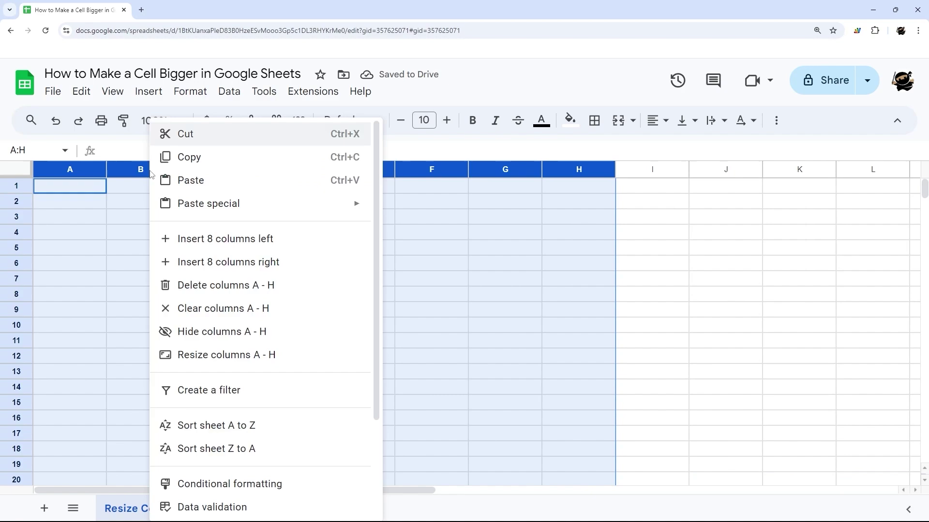
click(207, 354)
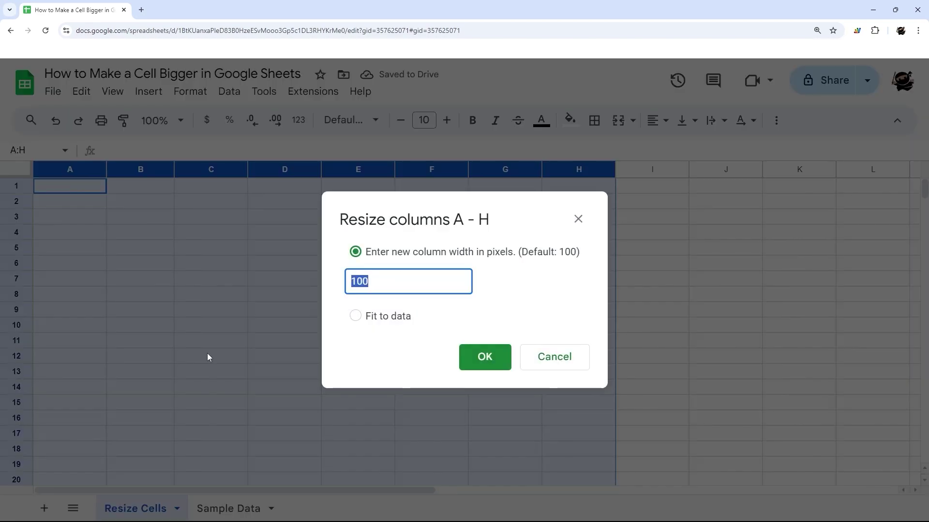
text(50)
key(Return)
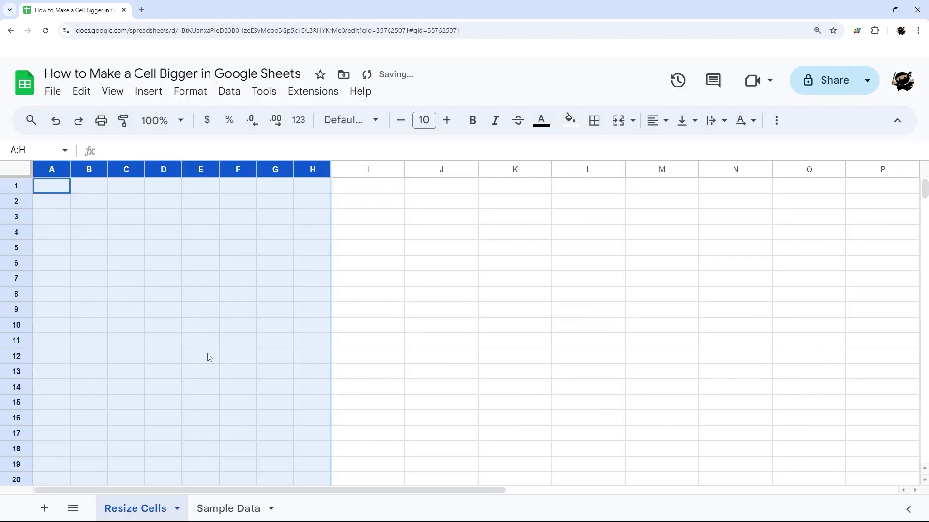
key(ctrl+z)
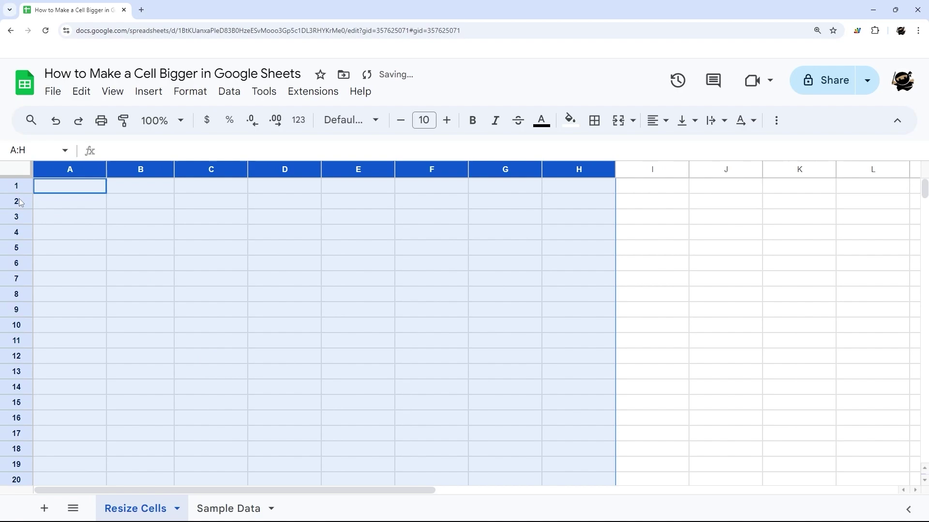
mouse_move(19, 199)
mouse_down()
mouse_move(16, 351)
mouse_move(29, 199)
mouse_up()
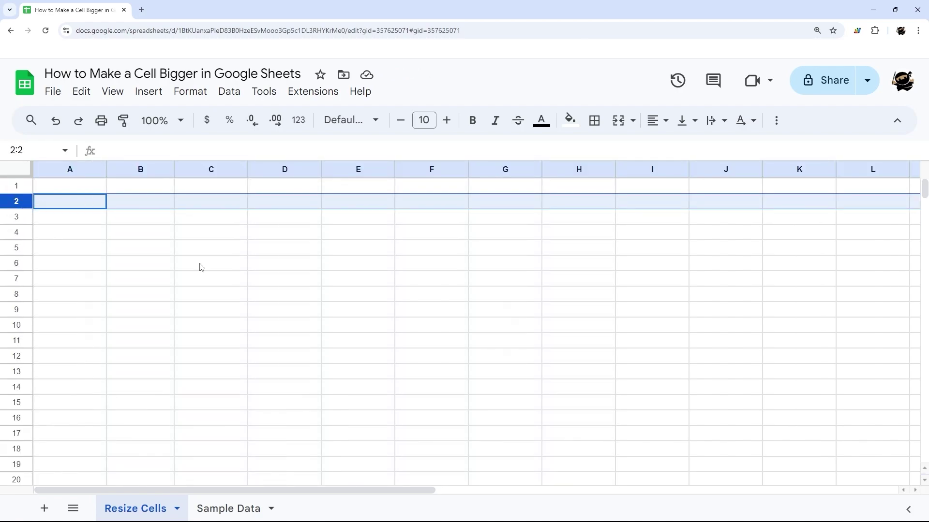
- Merge cells B1 through D1 into a single cell
click(144, 189)
drag(132, 167, 312, 191)
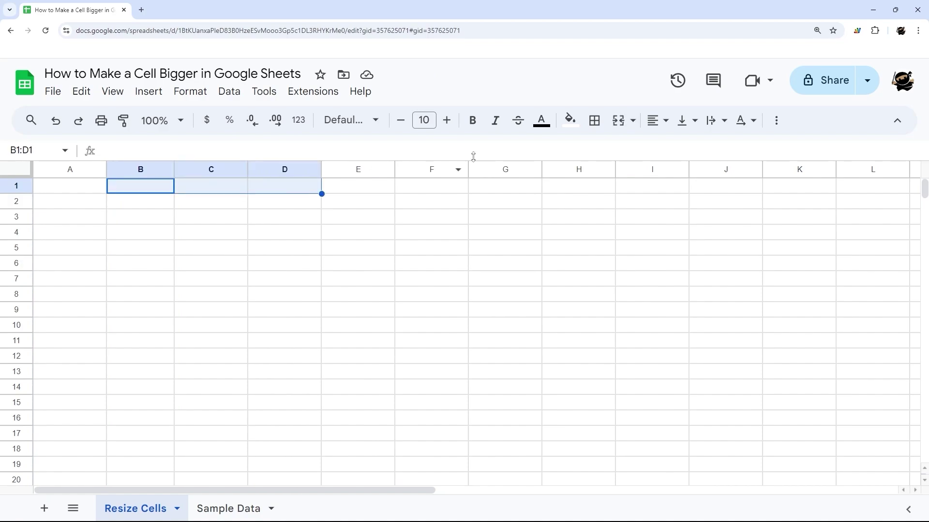
click(619, 121)
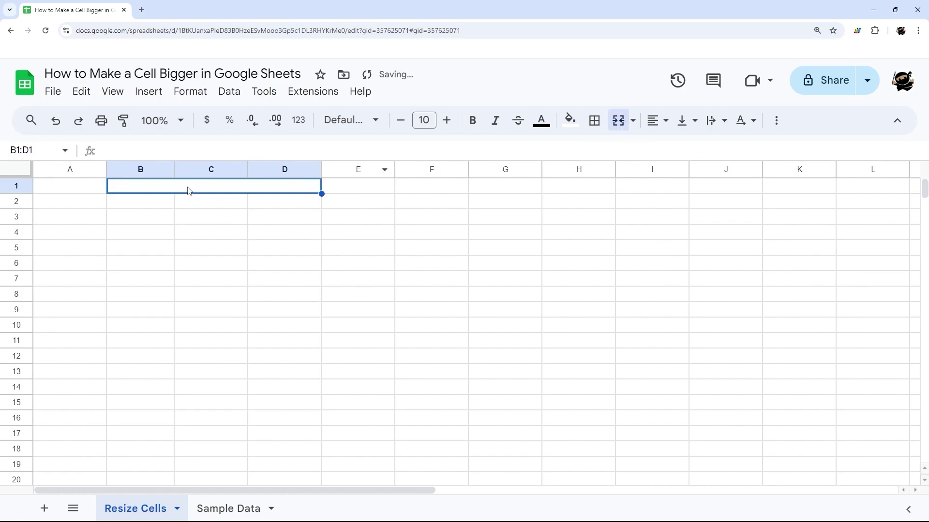
- Extend the selection to B1:D3, merge it into one block, then unmerge it
click(151, 251)
click(166, 189)
drag(165, 205, 299, 208)
click(185, 189)
drag(184, 189, 188, 218)
click(623, 129)
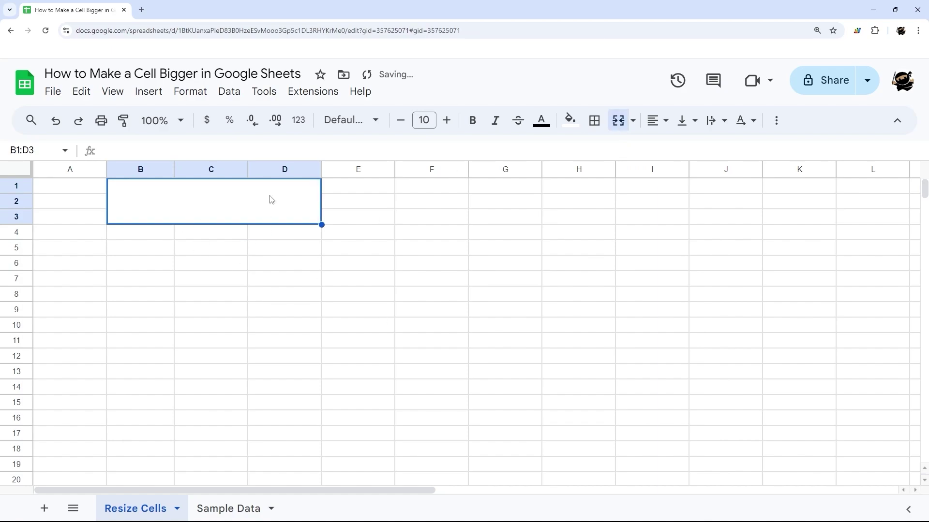
click(623, 127)
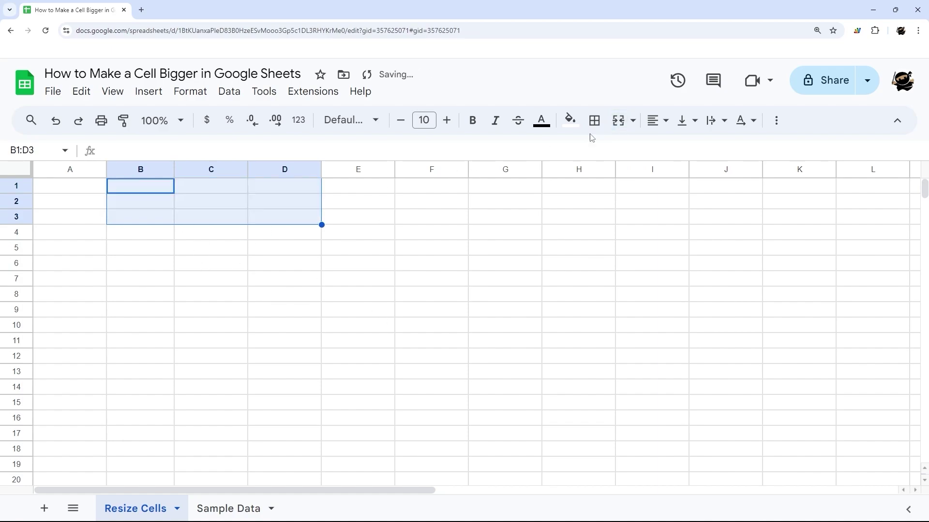
- Merge B1:B3 into a tall cell, then B1:C3, and unmerge B1:C3
click(225, 300)
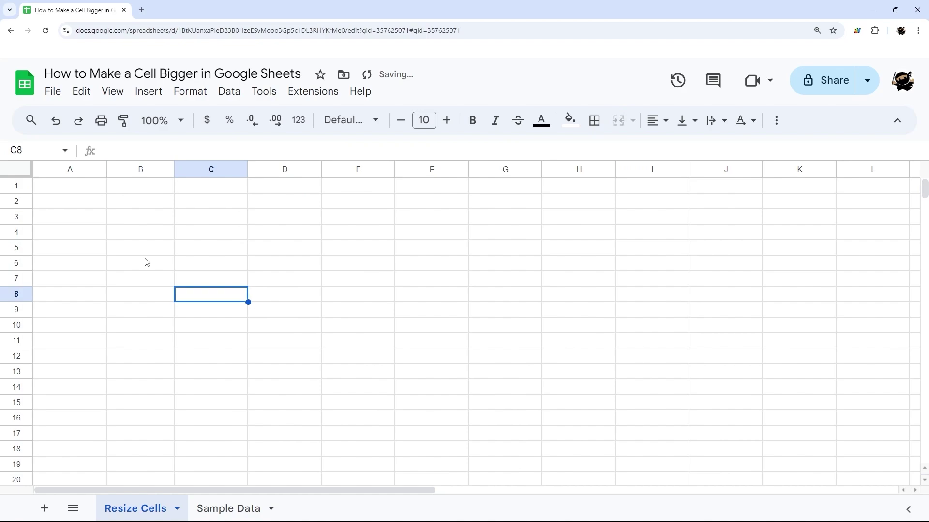
drag(149, 188, 164, 217)
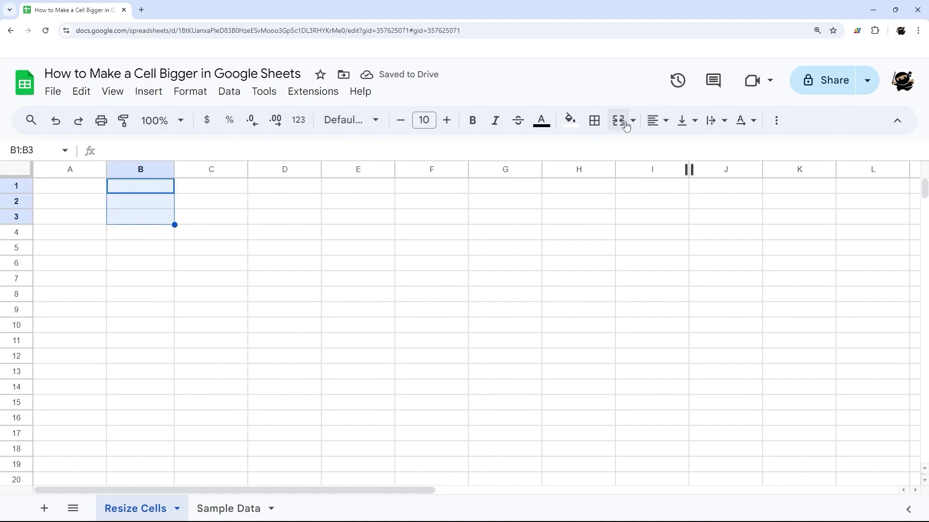
click(626, 128)
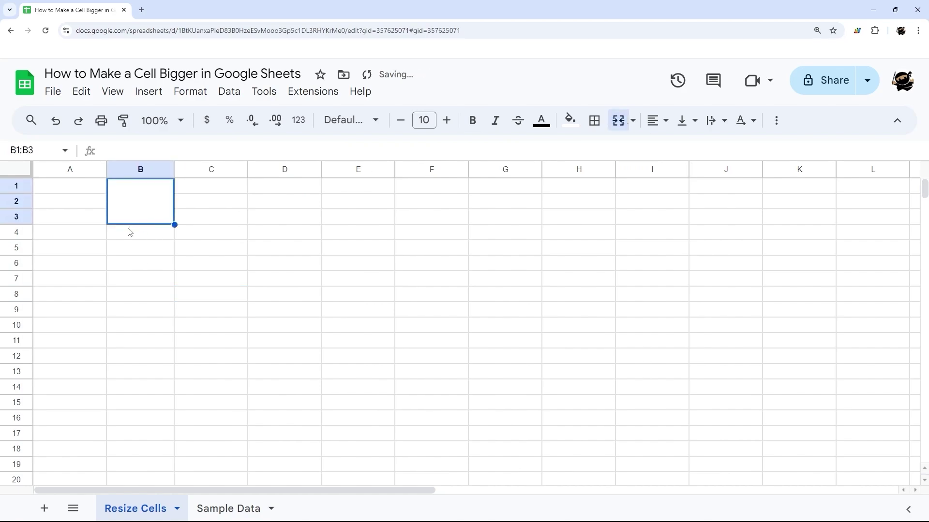
drag(163, 211, 207, 219)
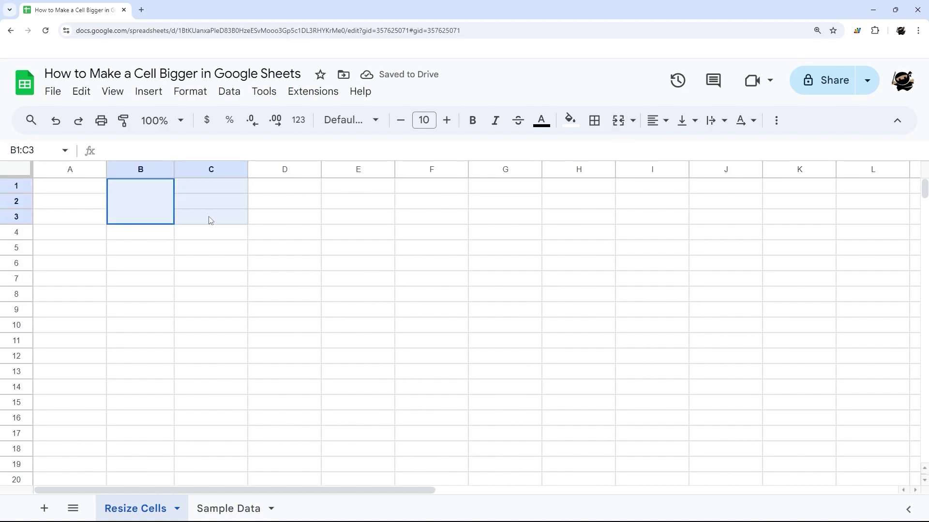
click(618, 127)
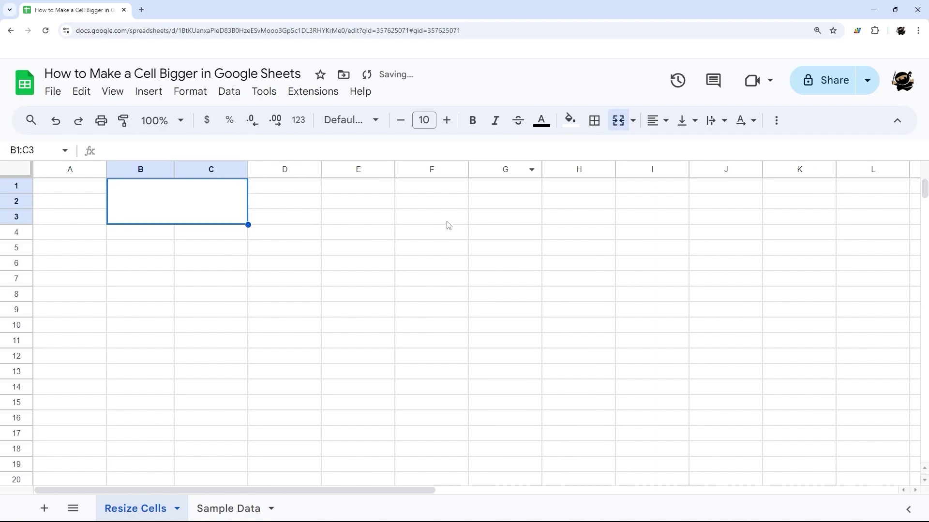
click(617, 127)
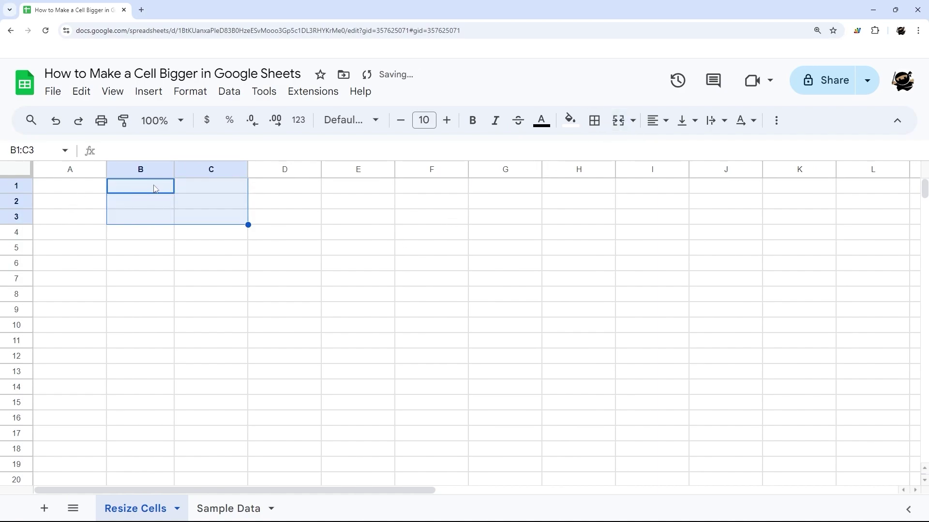
- Merge B1:D5 into one block, then undo the merge
drag(155, 189, 303, 250)
click(622, 122)
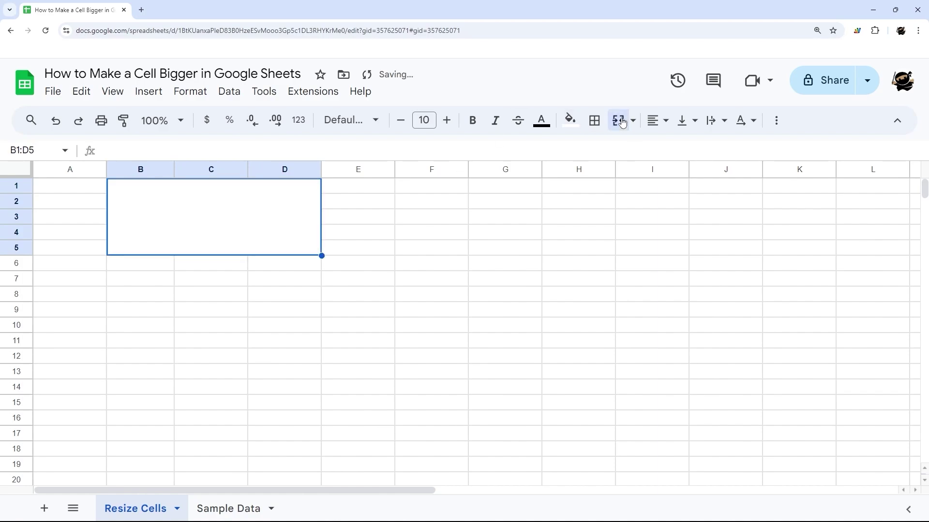
key(ctrl+z)
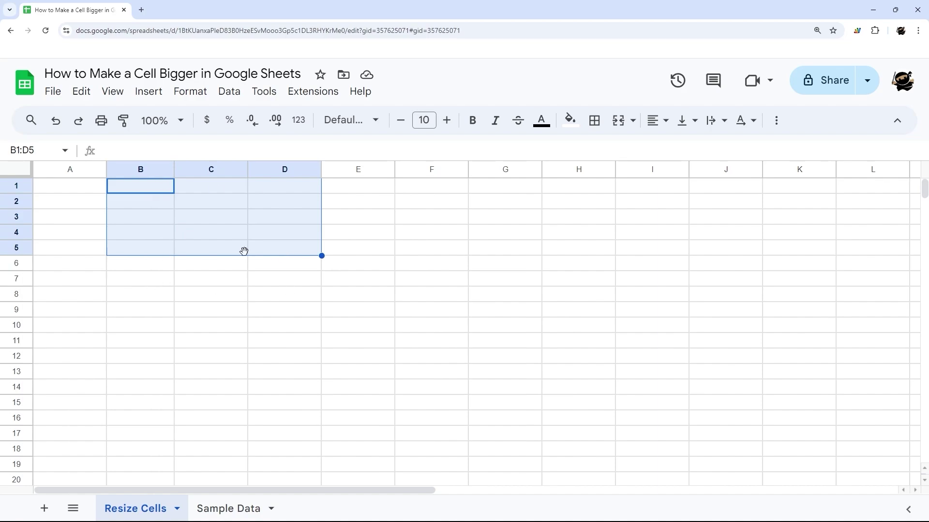
- Merge B1:D5 horizontally, check each merged row B1:D1 through B5:D5, then undo
click(635, 122)
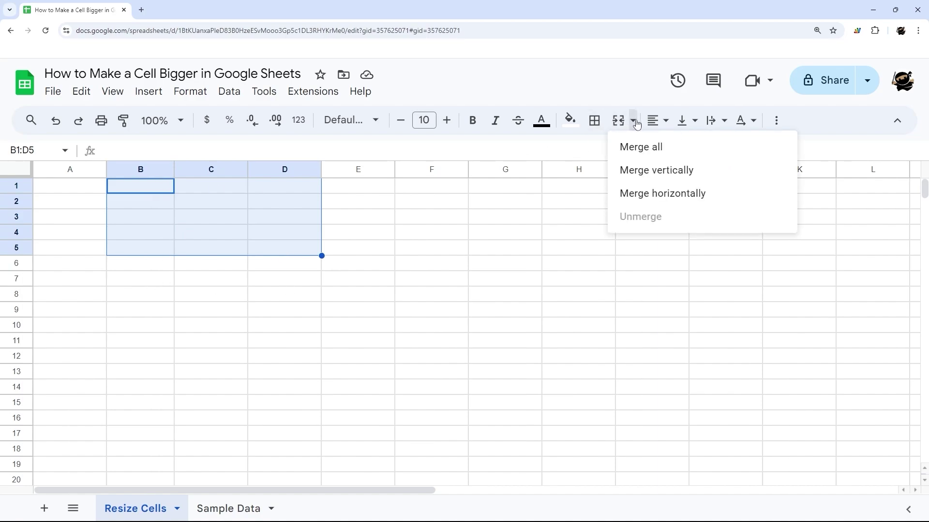
click(656, 195)
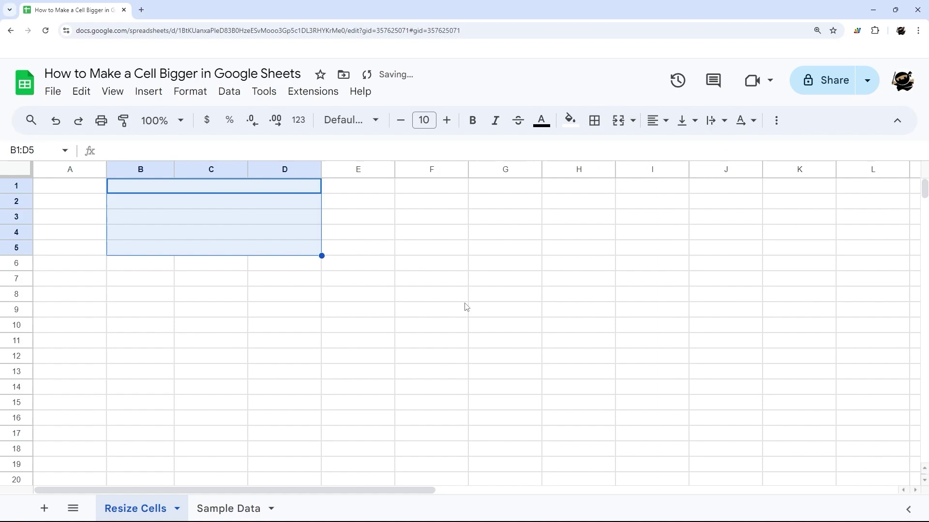
click(176, 187)
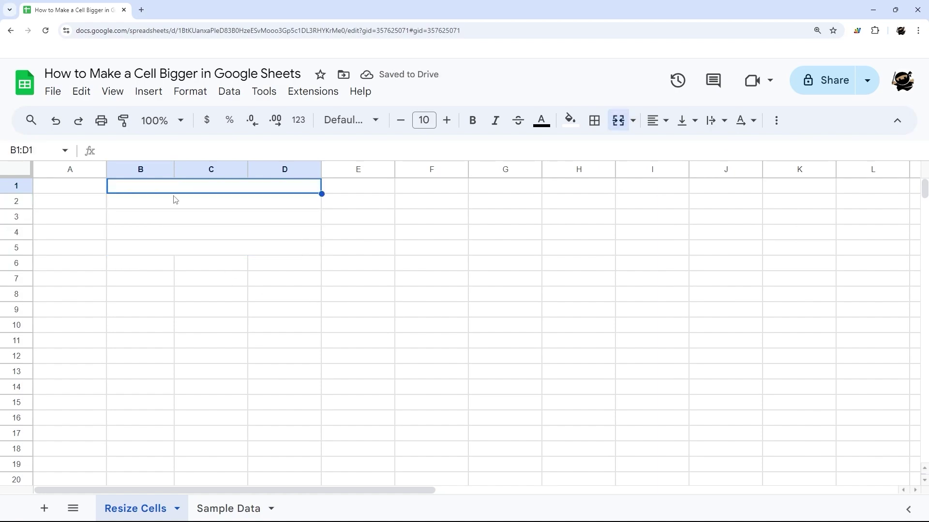
click(176, 201)
click(180, 216)
click(186, 233)
click(186, 247)
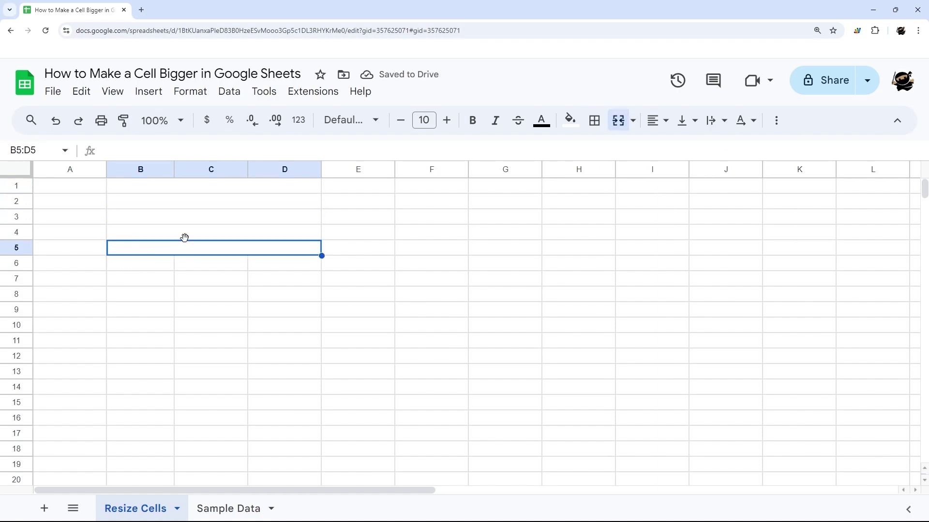
key(ctrl+z)
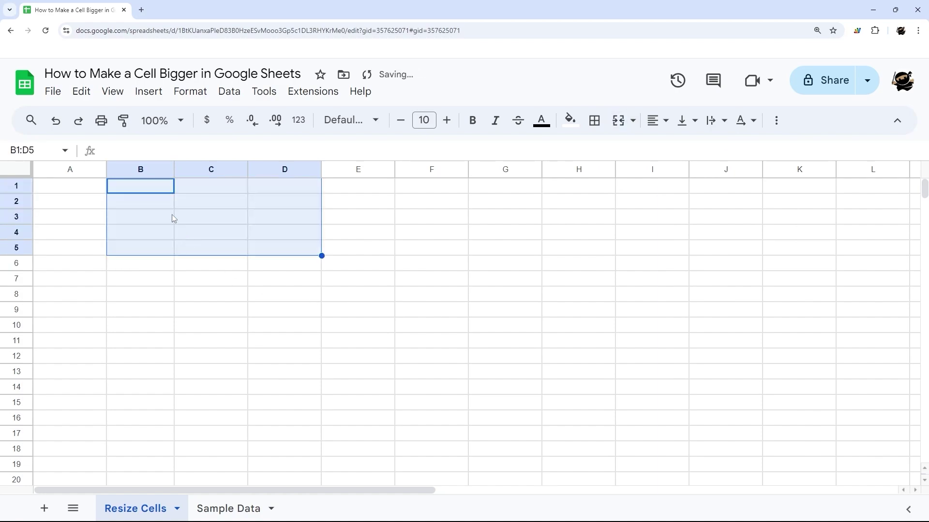
- Merge B1:D5 vertically, check merged columns B, C and D, then undo
click(633, 121)
click(660, 181)
click(393, 265)
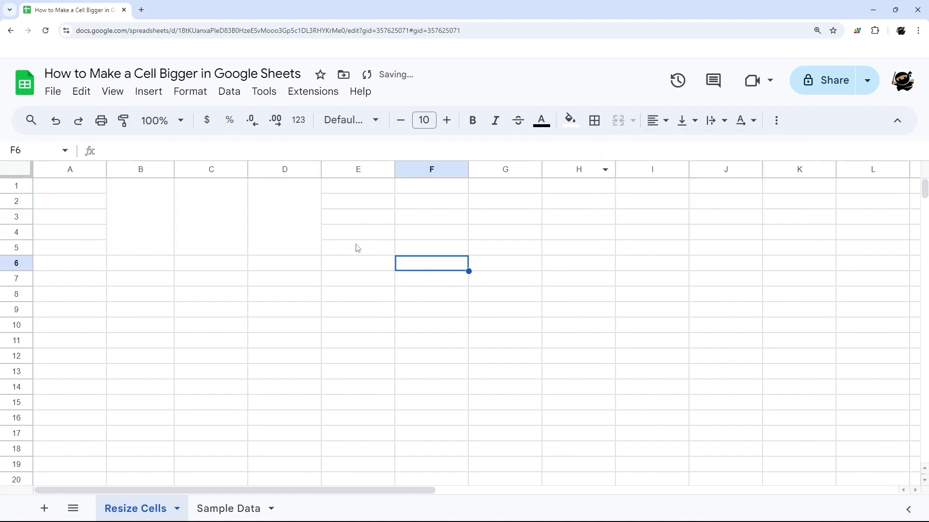
click(155, 207)
click(216, 212)
click(290, 213)
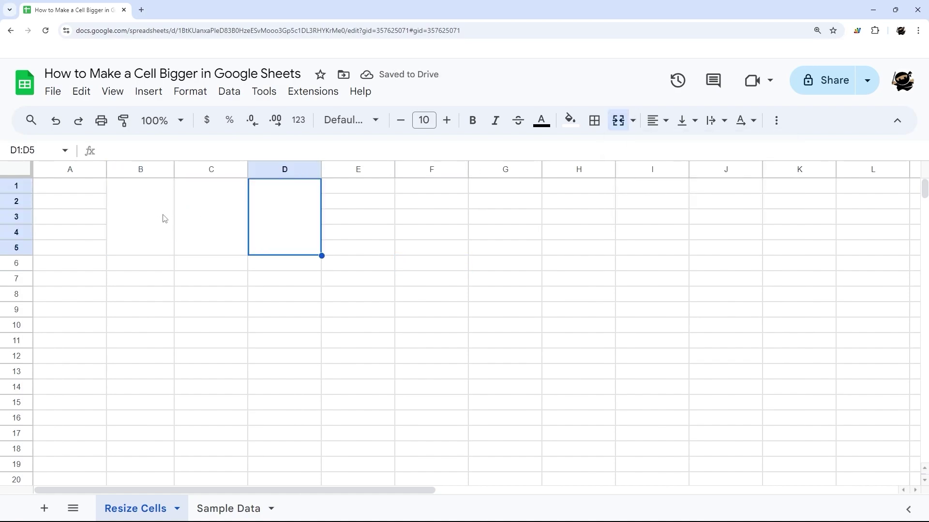
key(ctrl+z)
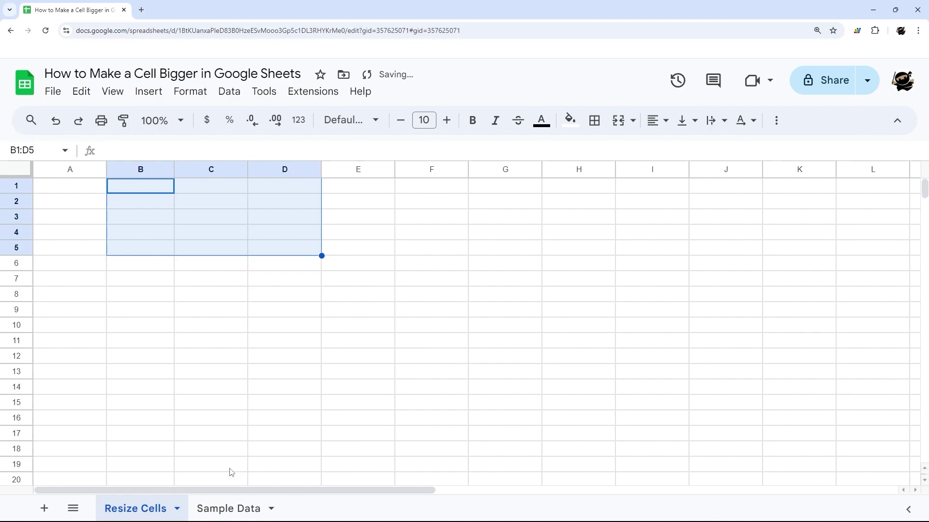
click(228, 508)
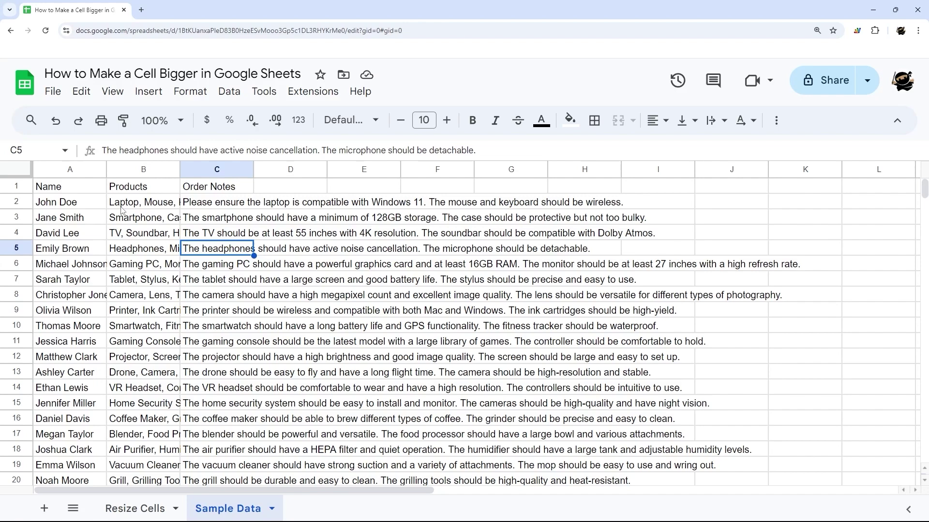
- Auto-fit columns A through C to their contents, then undo the change
click(92, 172)
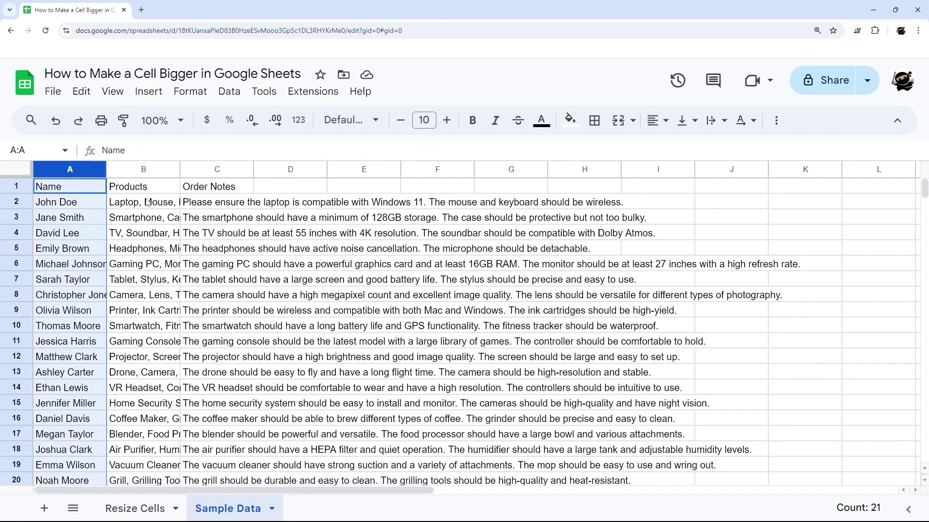
click(148, 170)
click(216, 171)
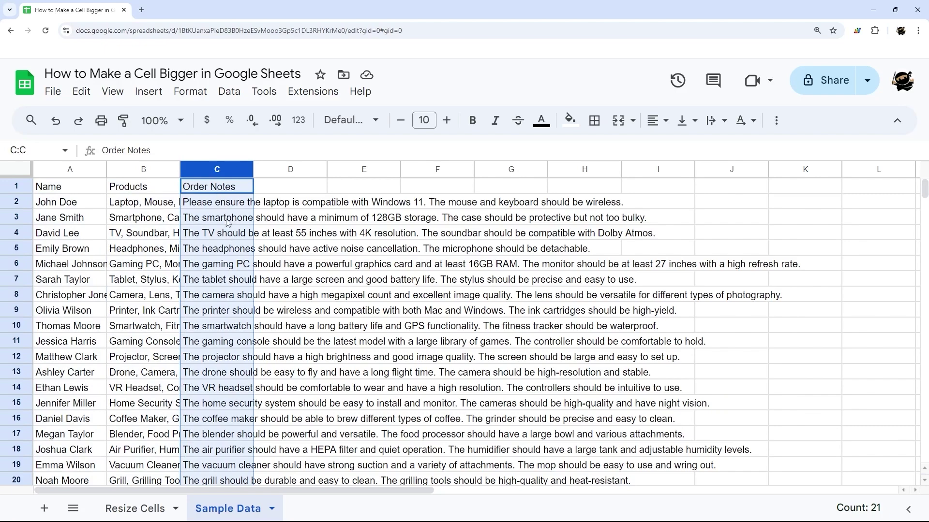
drag(106, 169, 218, 170)
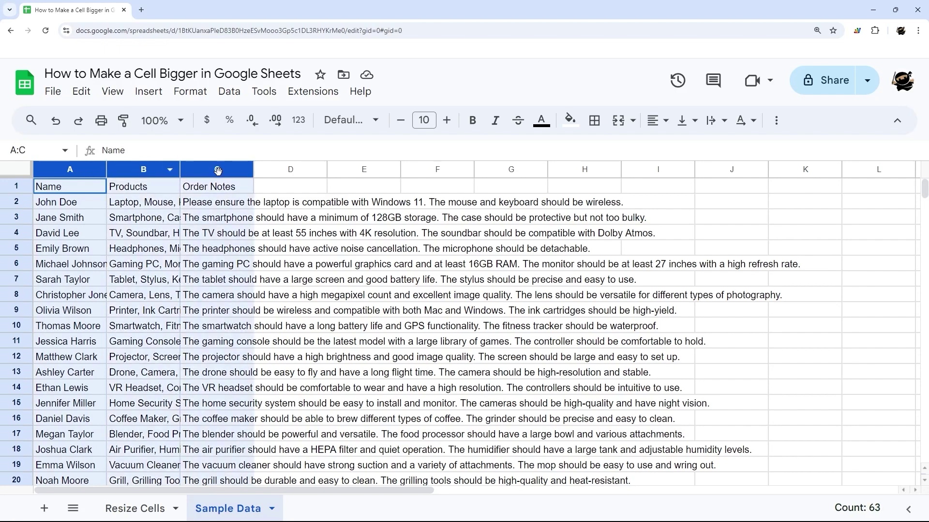
double_click(105, 170)
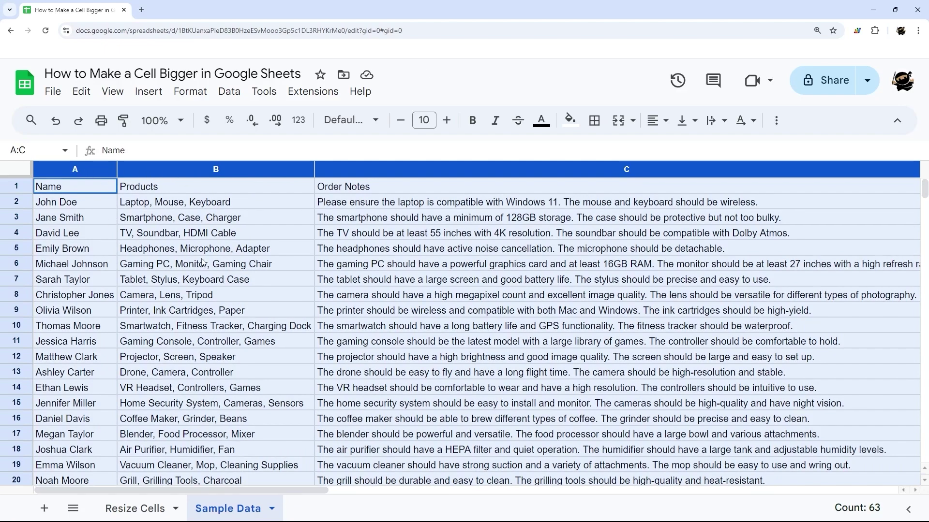
mouse_move(187, 489)
mouse_down()
mouse_move(297, 496)
mouse_move(178, 495)
mouse_up()
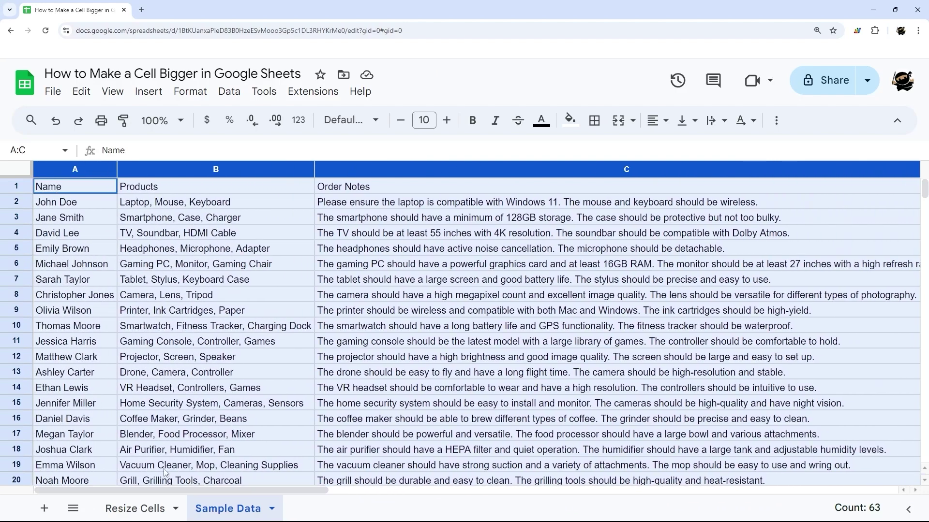
key(ctrl+z)
- Auto-fit only the Name and Products columns (A and B) to their contents
click(222, 252)
drag(57, 168, 112, 169)
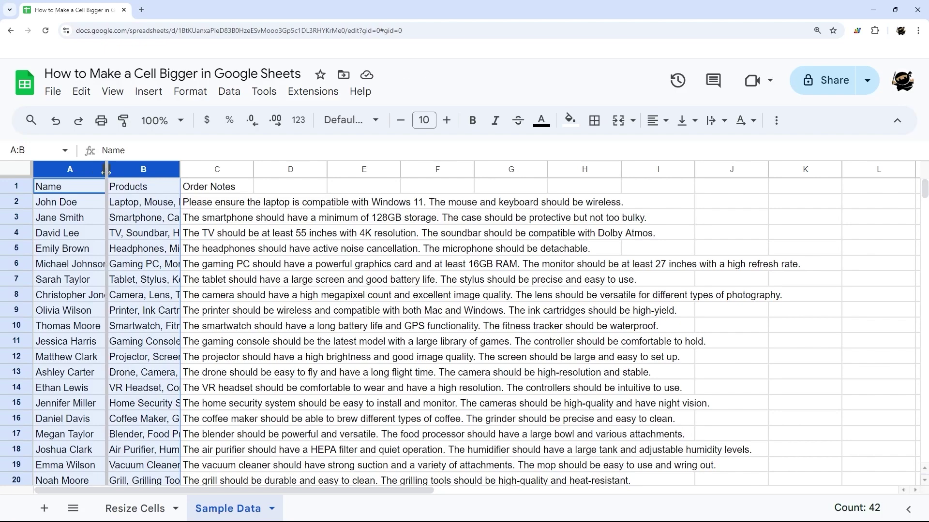
double_click(105, 170)
click(348, 170)
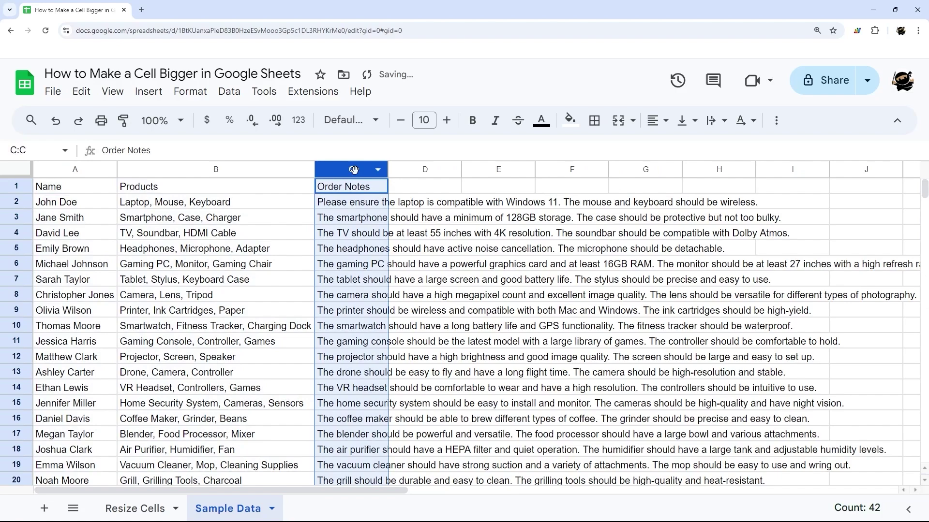
- Resize the Order Notes column C to 250 pixels wide
right_click(345, 167)
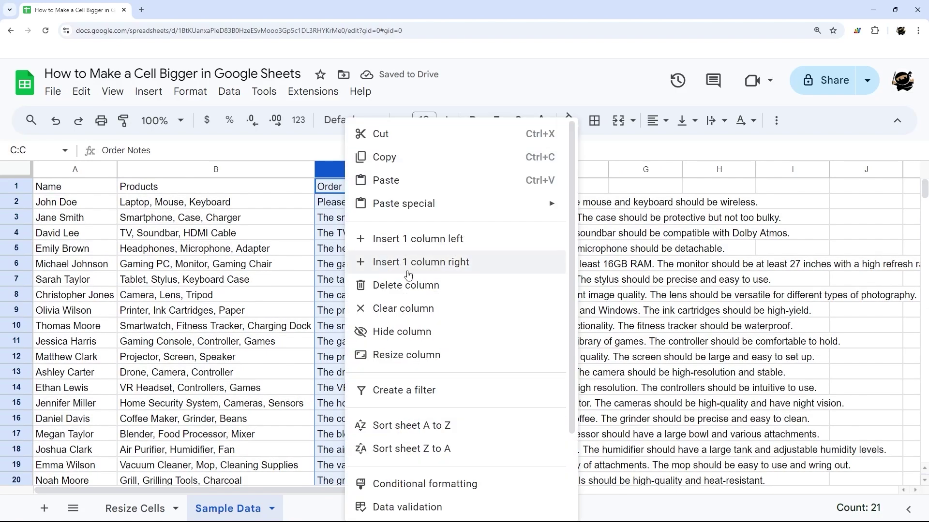
click(400, 355)
text(250)
key(Return)
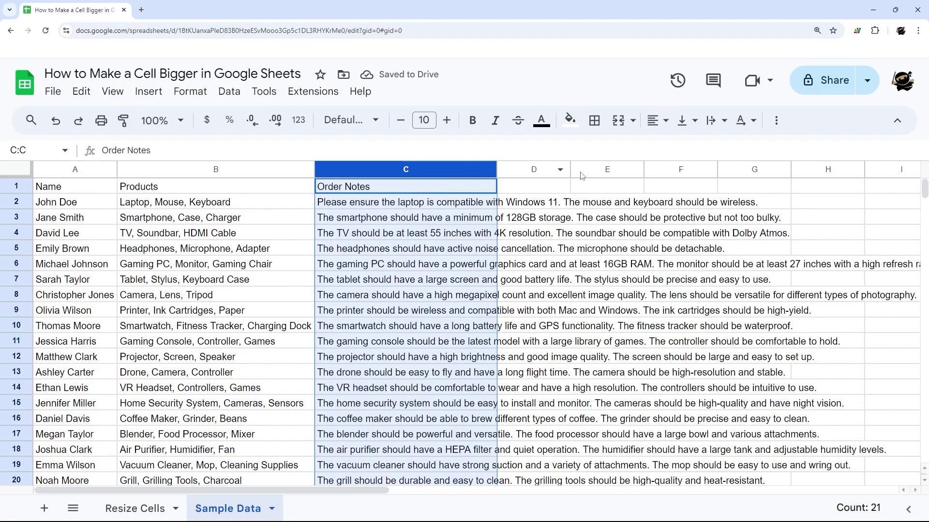
- Set Order Notes text wrapping to Wrap, briefly trying Clip before wrapping again
click(714, 124)
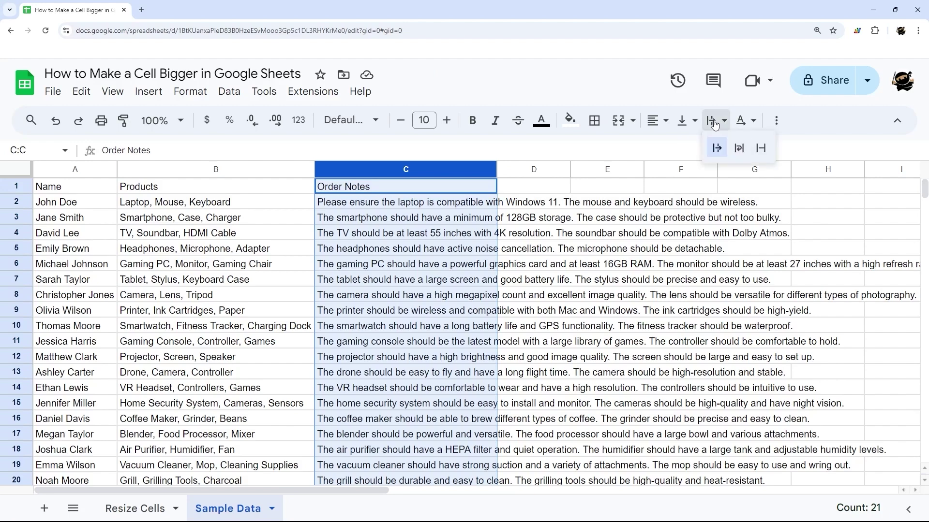
click(738, 149)
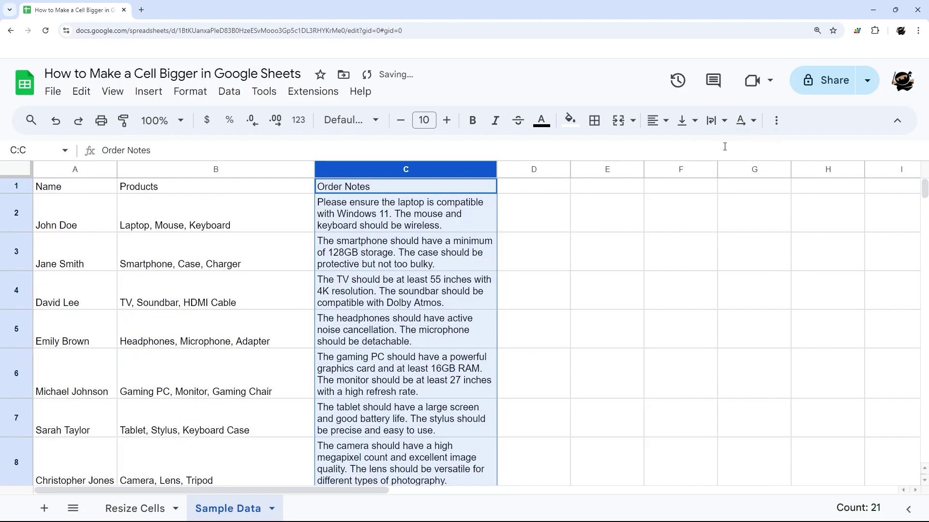
click(714, 120)
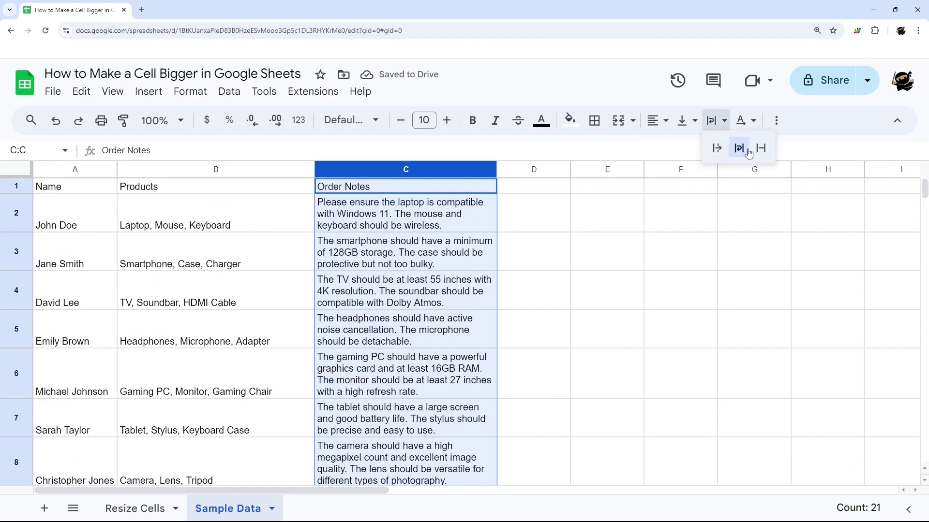
click(759, 149)
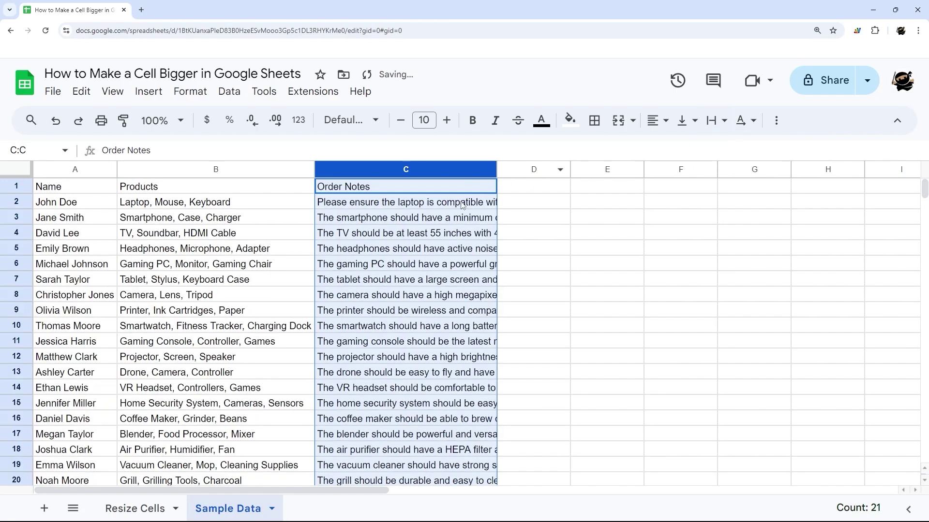
click(714, 121)
click(739, 149)
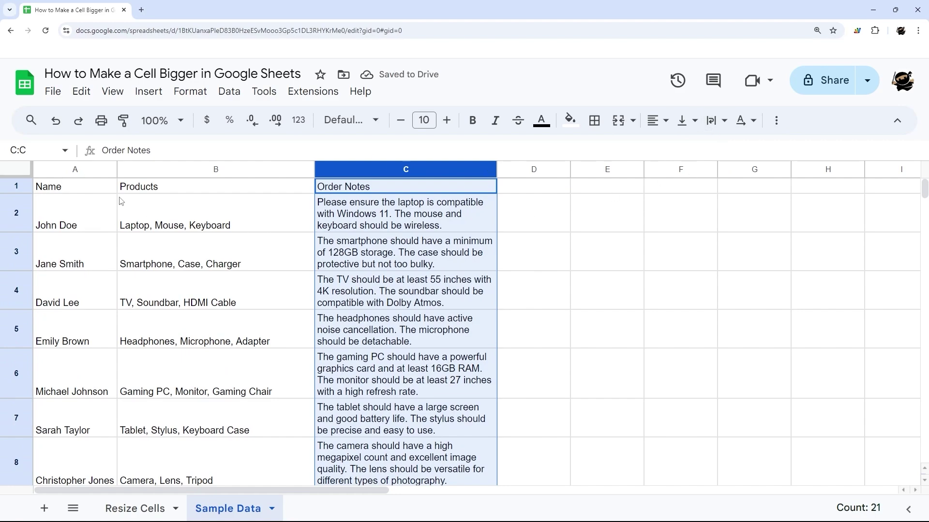
- Set rows 2–7 to a fixed 21-pixel row height
drag(13, 219, 19, 338)
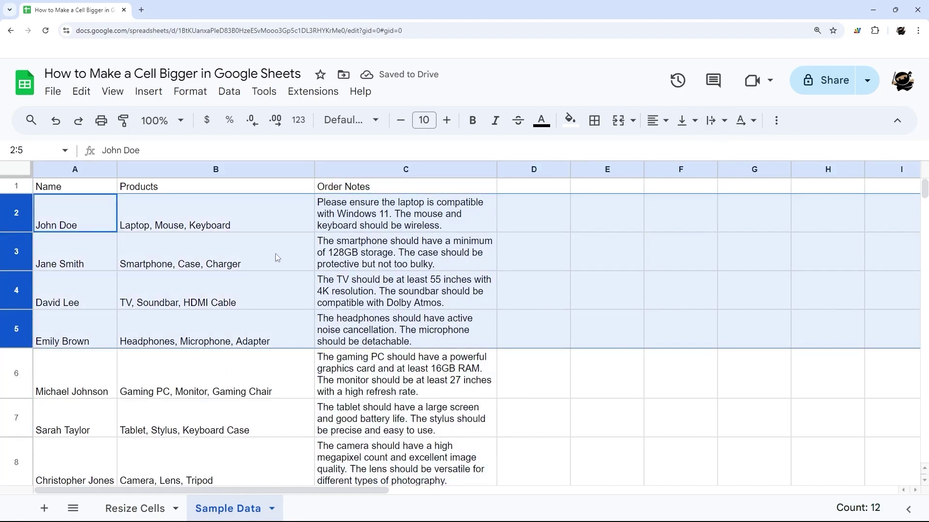
click(392, 216)
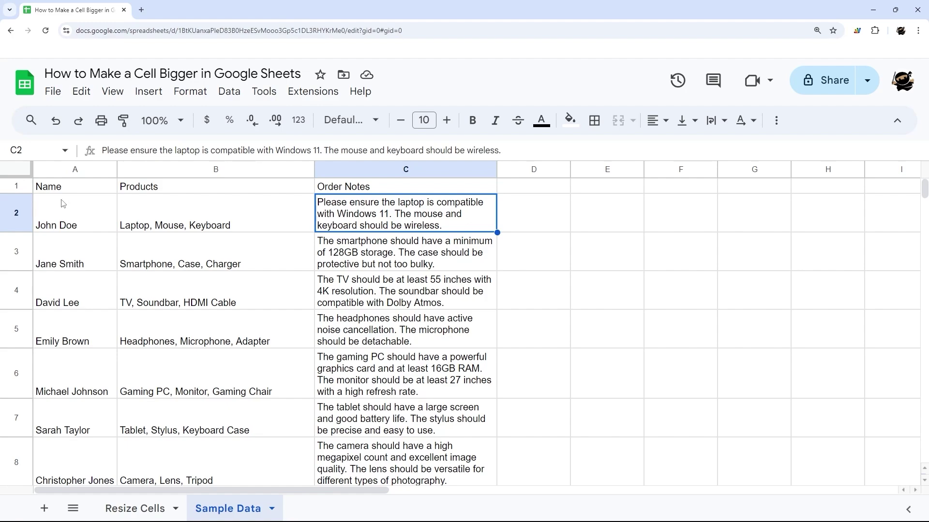
drag(17, 217, 20, 416)
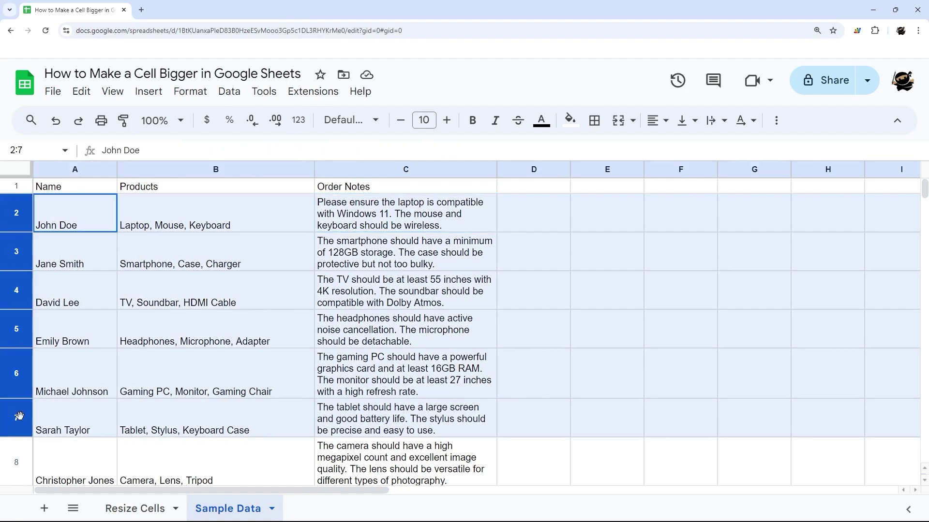
right_click(27, 294)
click(96, 376)
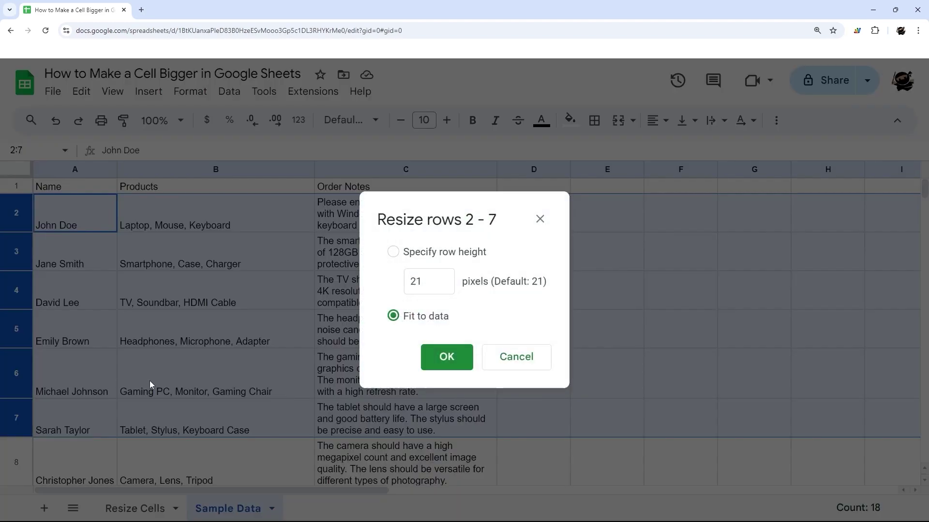
click(394, 252)
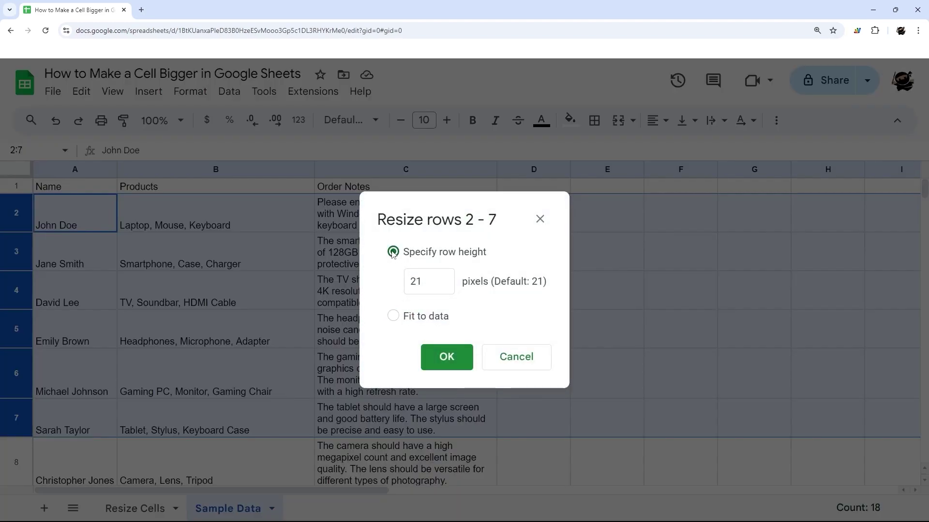
click(441, 357)
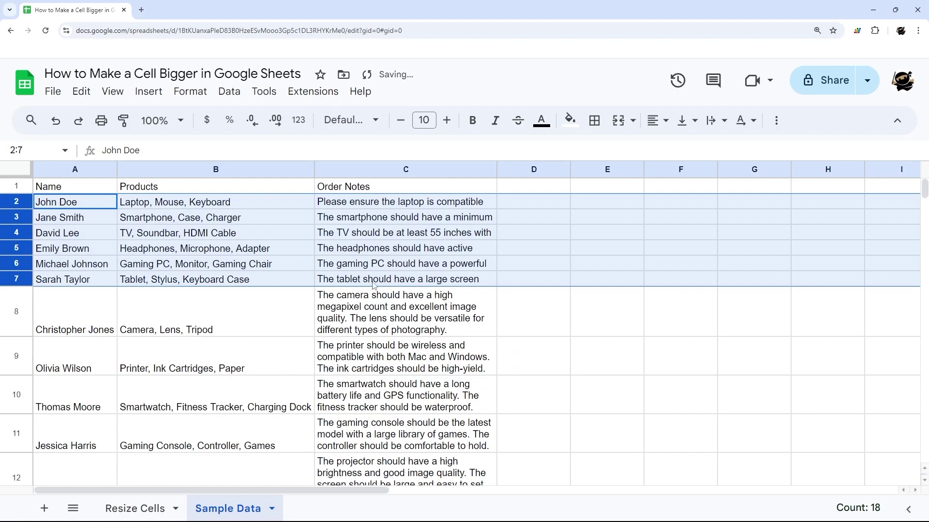
right_click(21, 201)
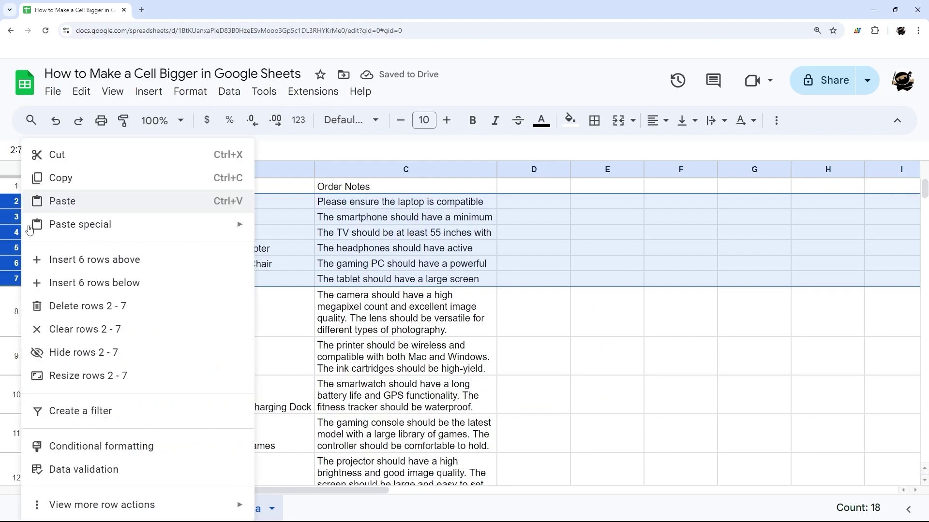
click(69, 375)
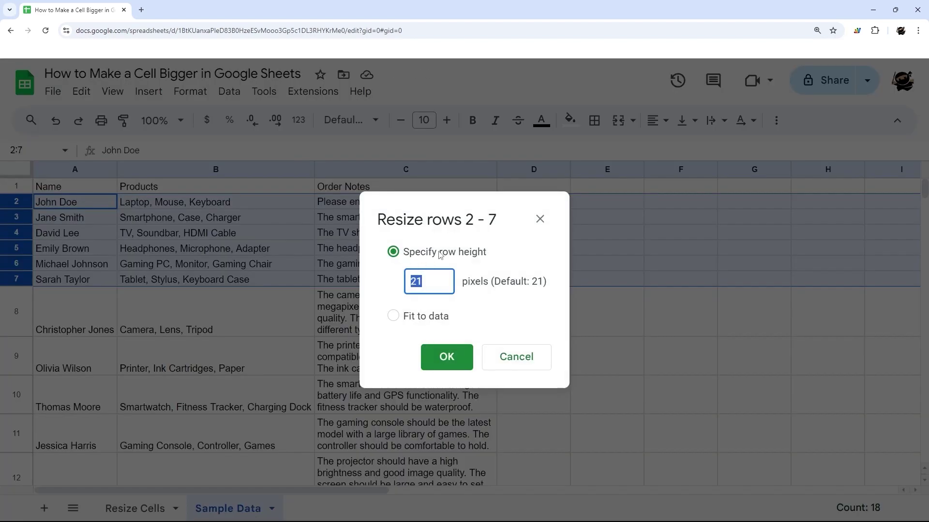
click(517, 357)
click(396, 200)
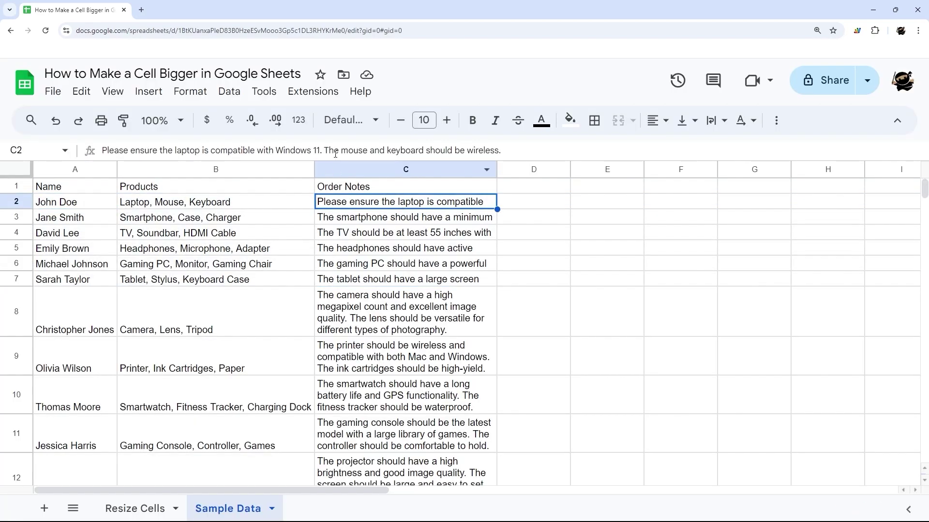
drag(337, 152, 524, 153)
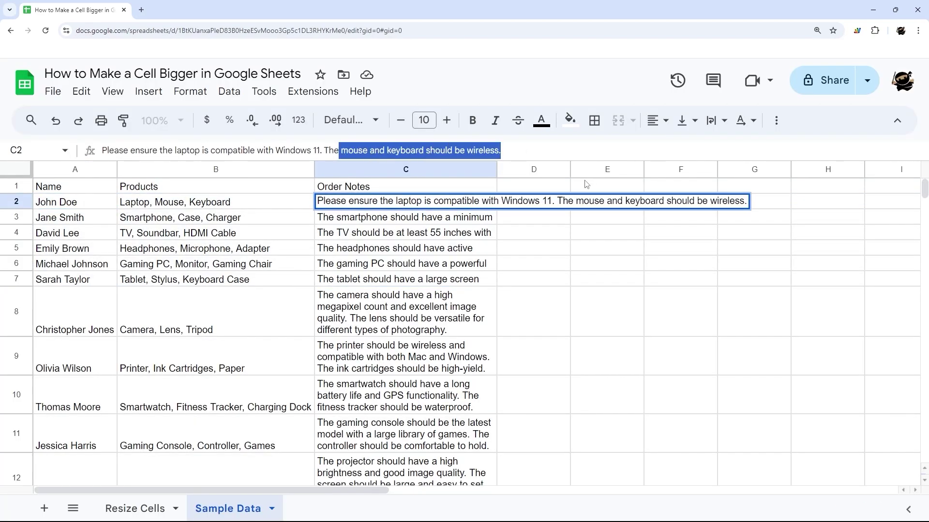
key(Escape)
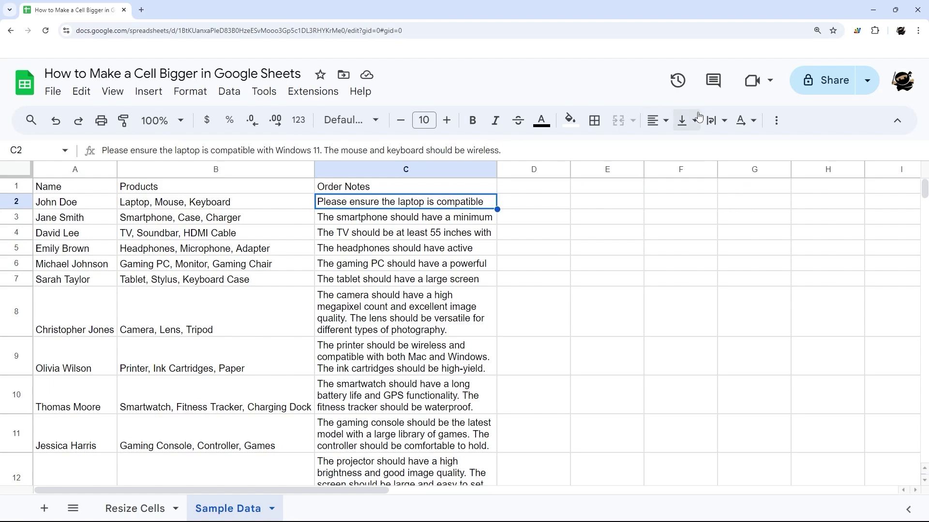
click(716, 121)
click(759, 151)
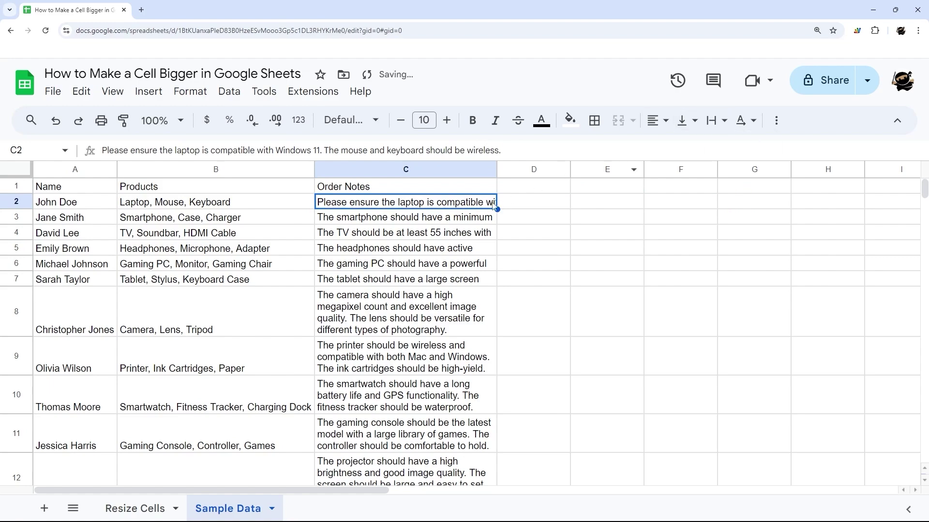
click(716, 121)
click(738, 147)
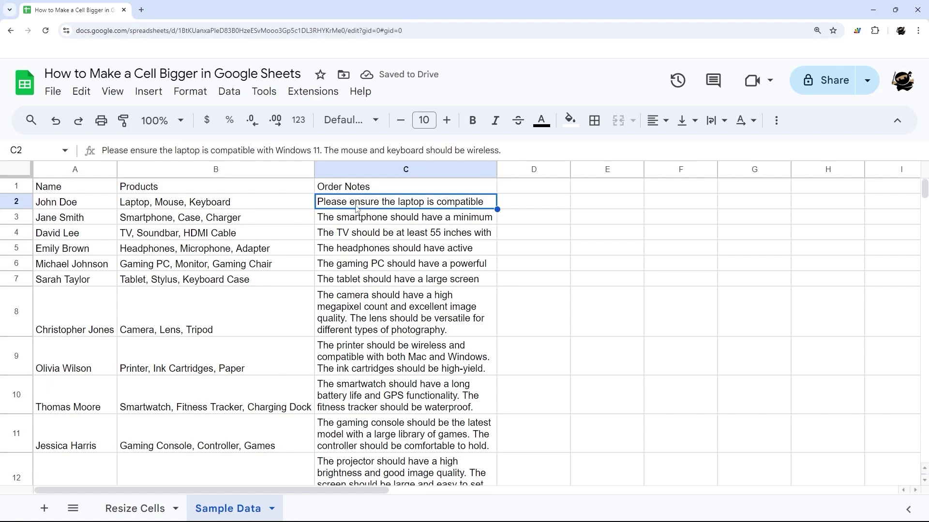
- Resize rows 2–8 to fit their data, then return to cell A1
drag(20, 204, 16, 310)
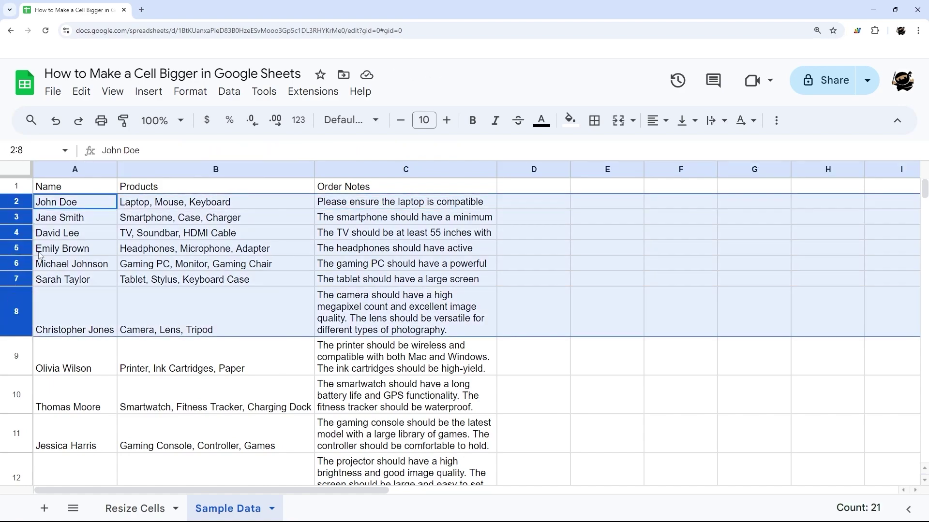
right_click(18, 254)
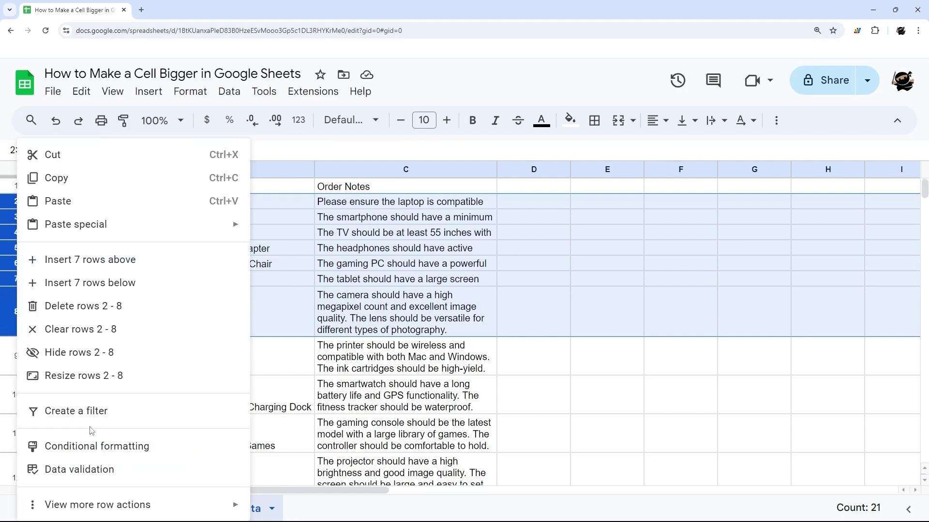
click(85, 376)
click(393, 316)
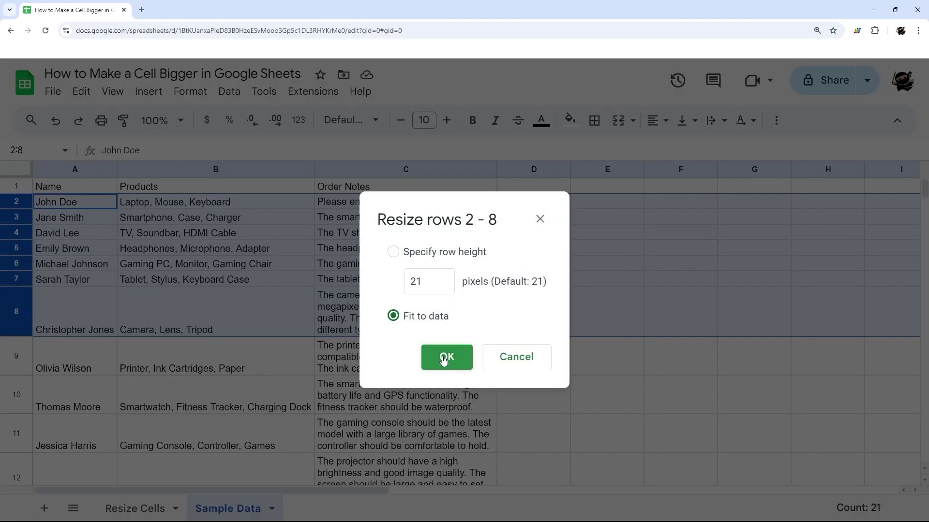
click(444, 358)
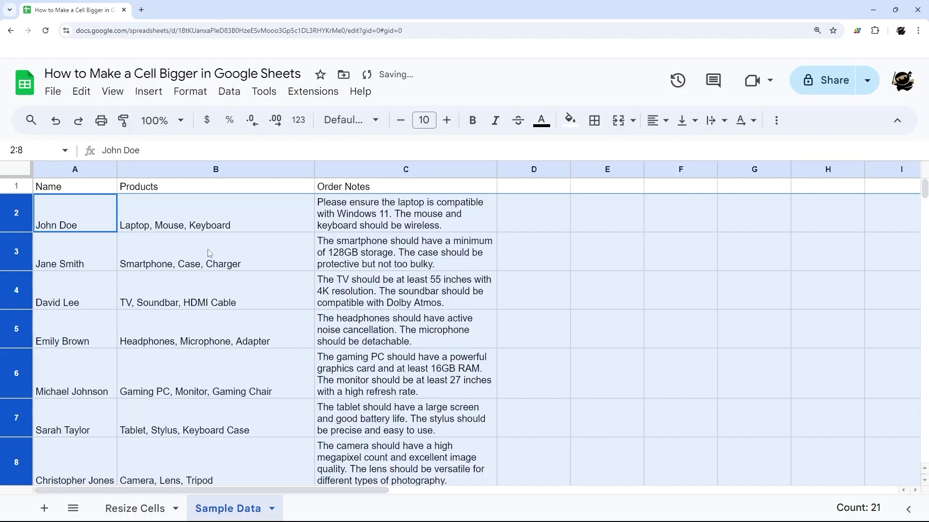
click(207, 249)
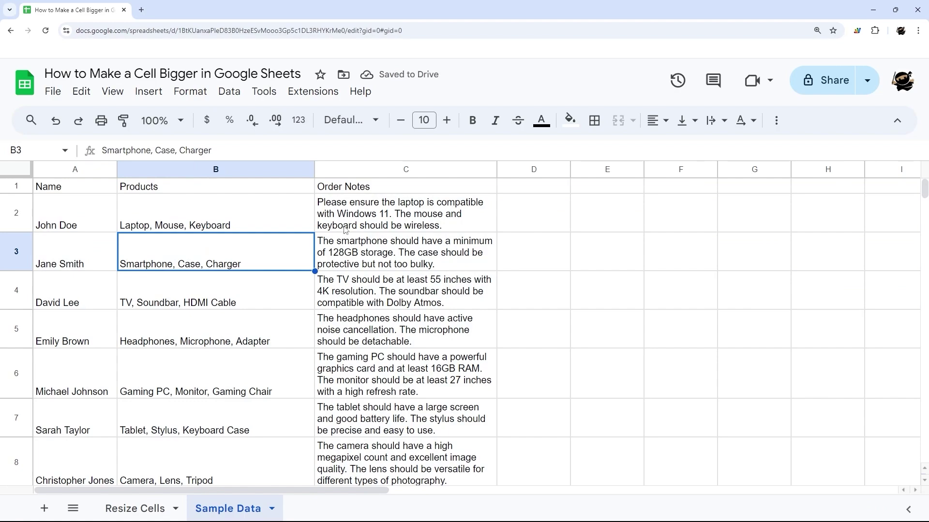
key(ctrl+Home)
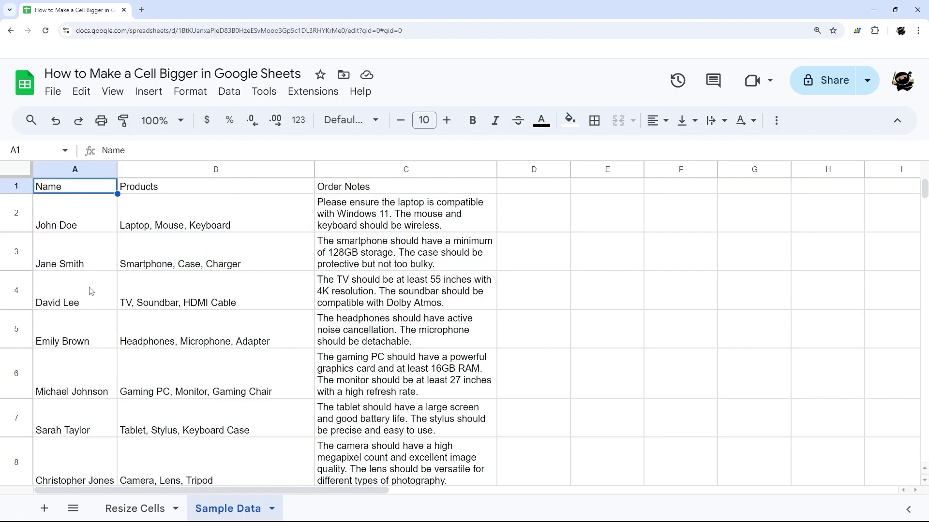